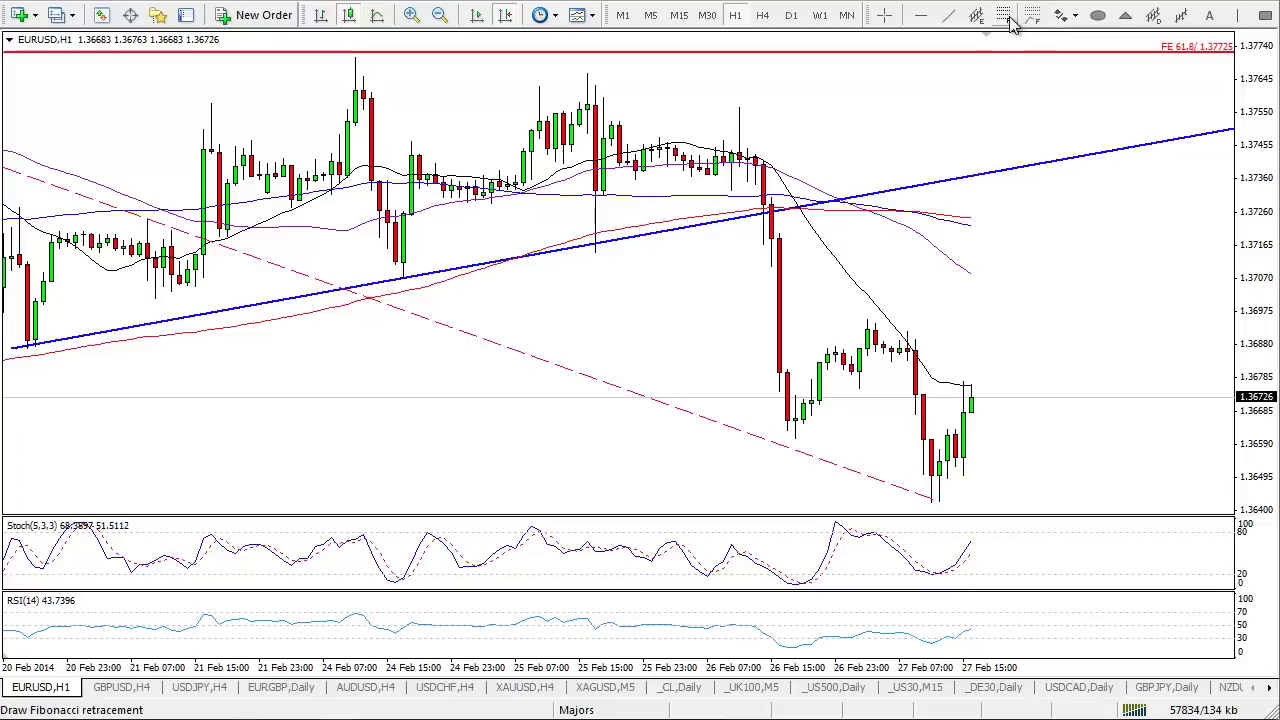
- Sketch an equidistant channel along the 26–27 February rebound on the EURUSD H1 chart, fit its upper line to the highs, and delete it
left_click(976, 15)
left_click_drag(798, 436, 926, 340)
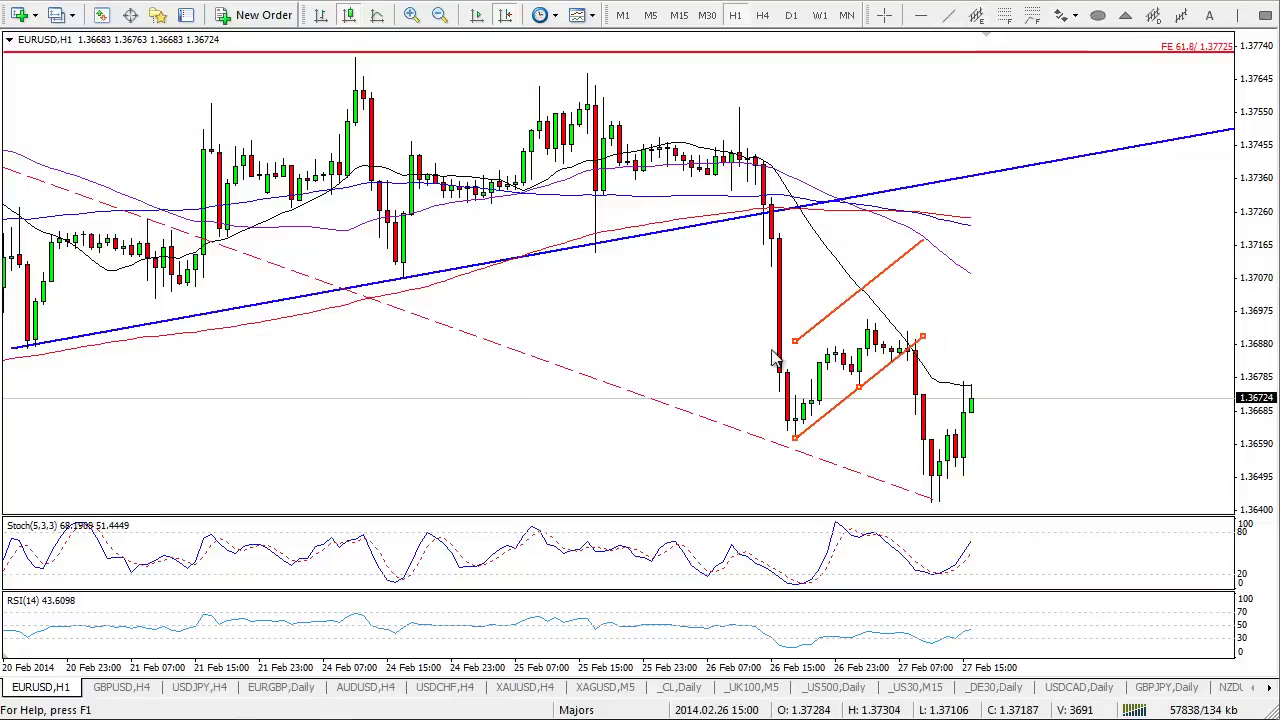
left_click_drag(792, 345, 803, 378)
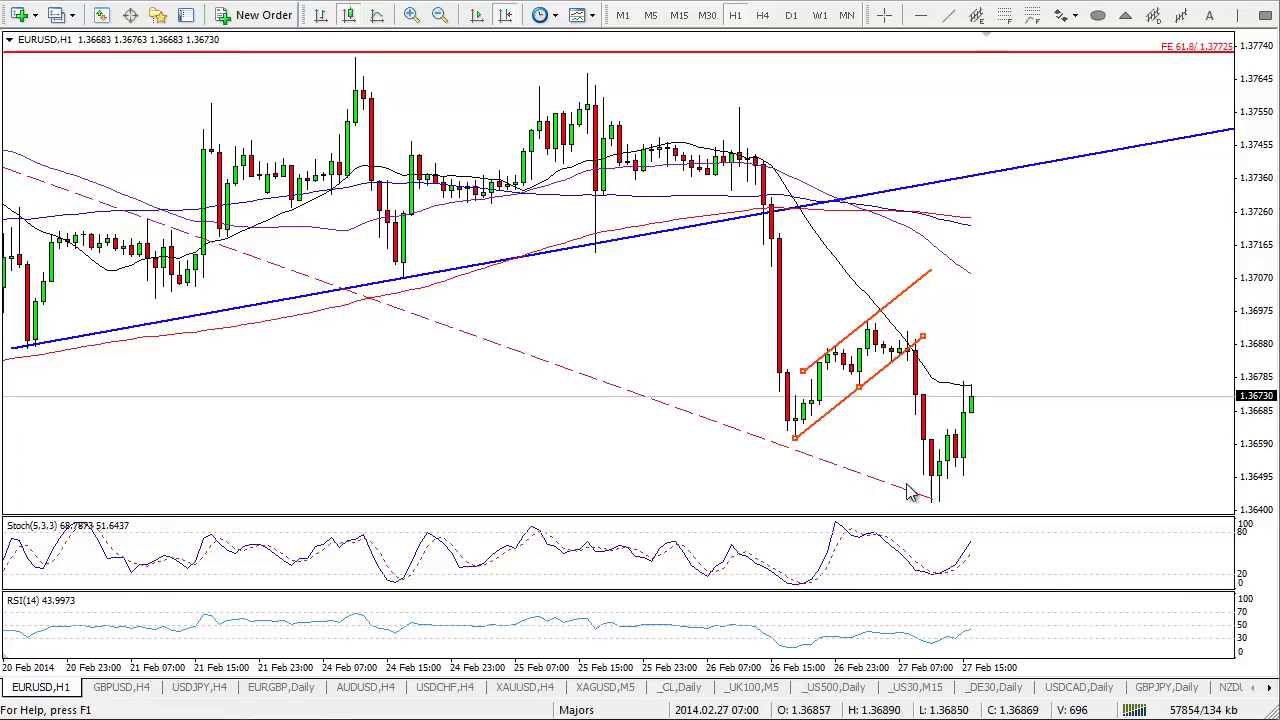
key("Delete")
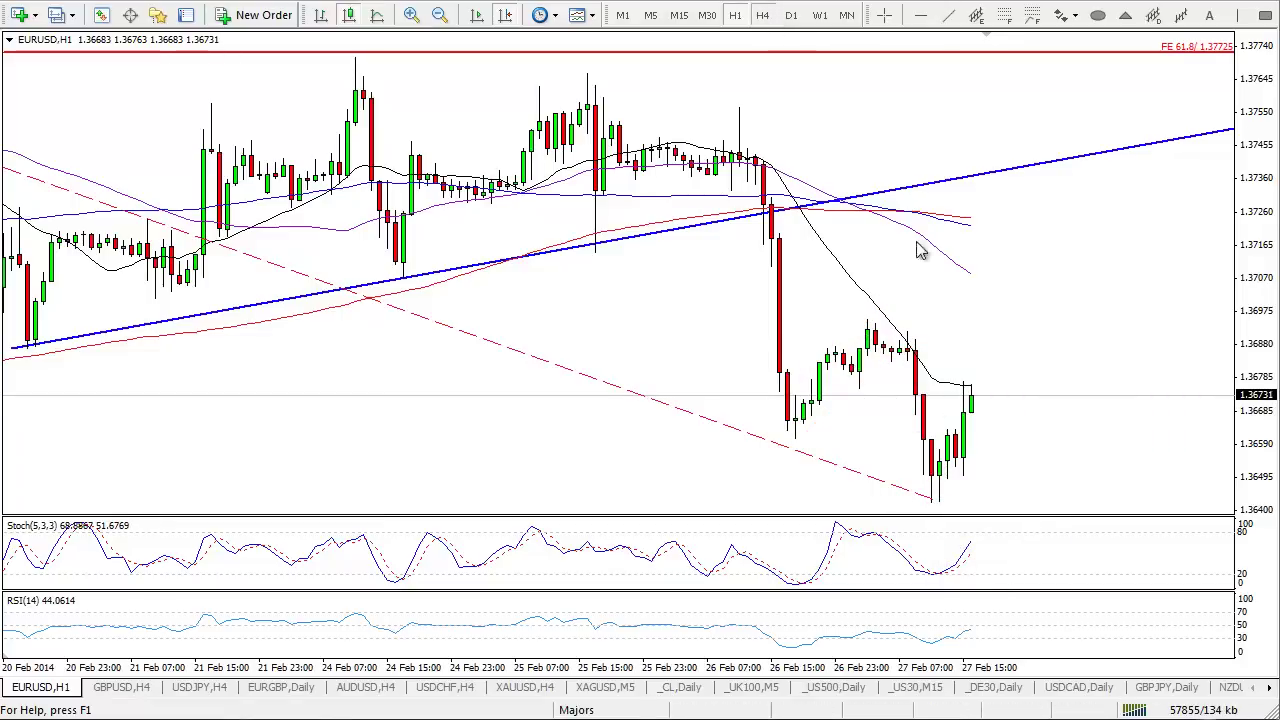
- Review the EURUSD chart on the H4 and daily timeframes, returning to H4 to examine price around the Fibonacci levels
left_click(762, 15)
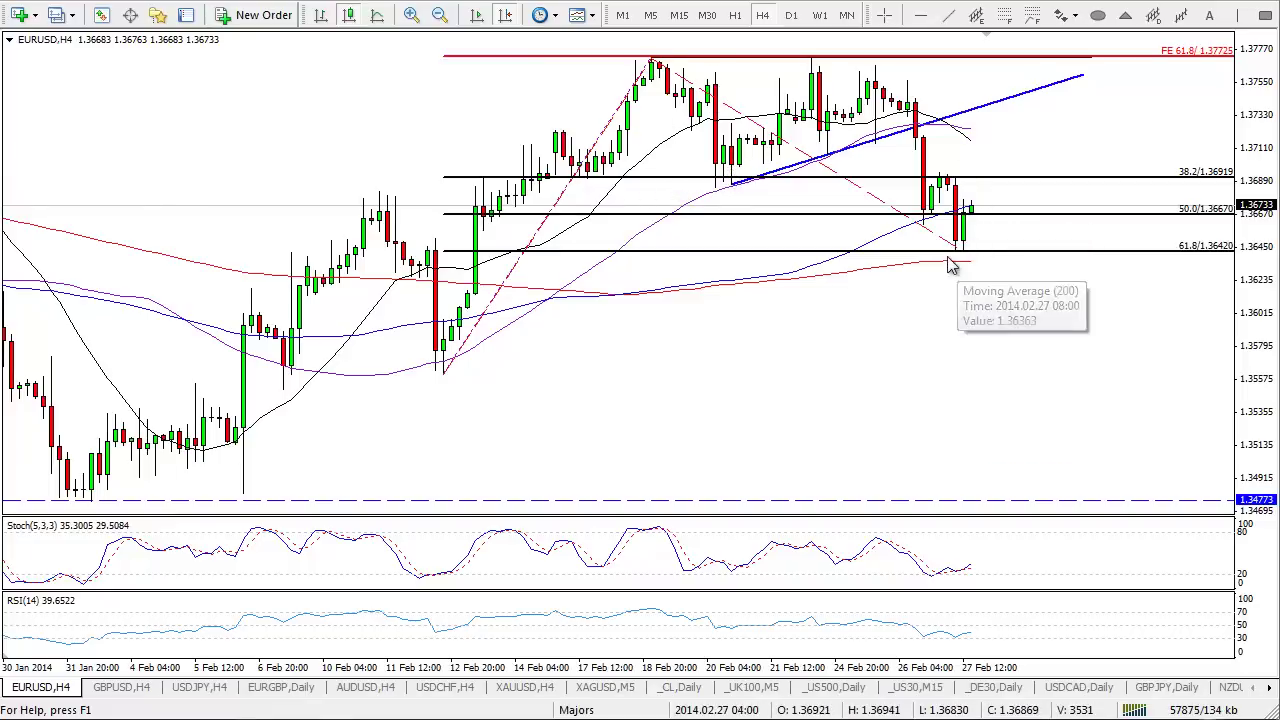
mouse_move(946, 189)
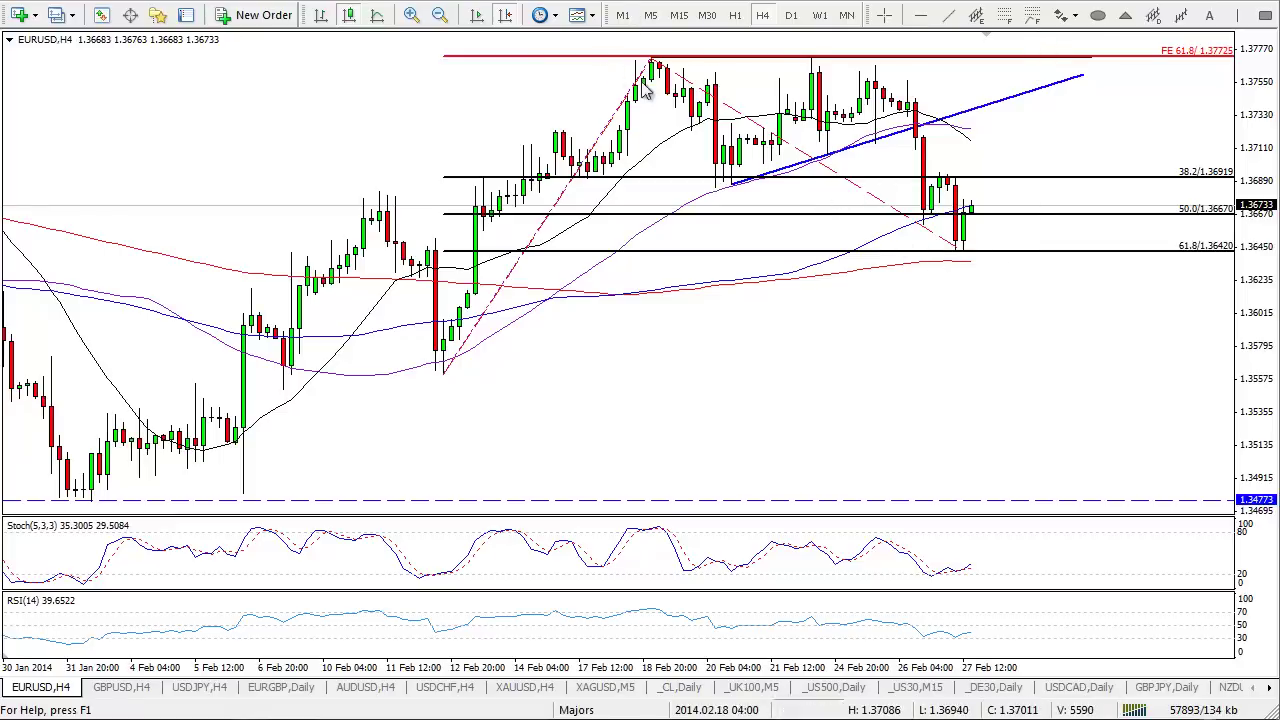
left_click(790, 16)
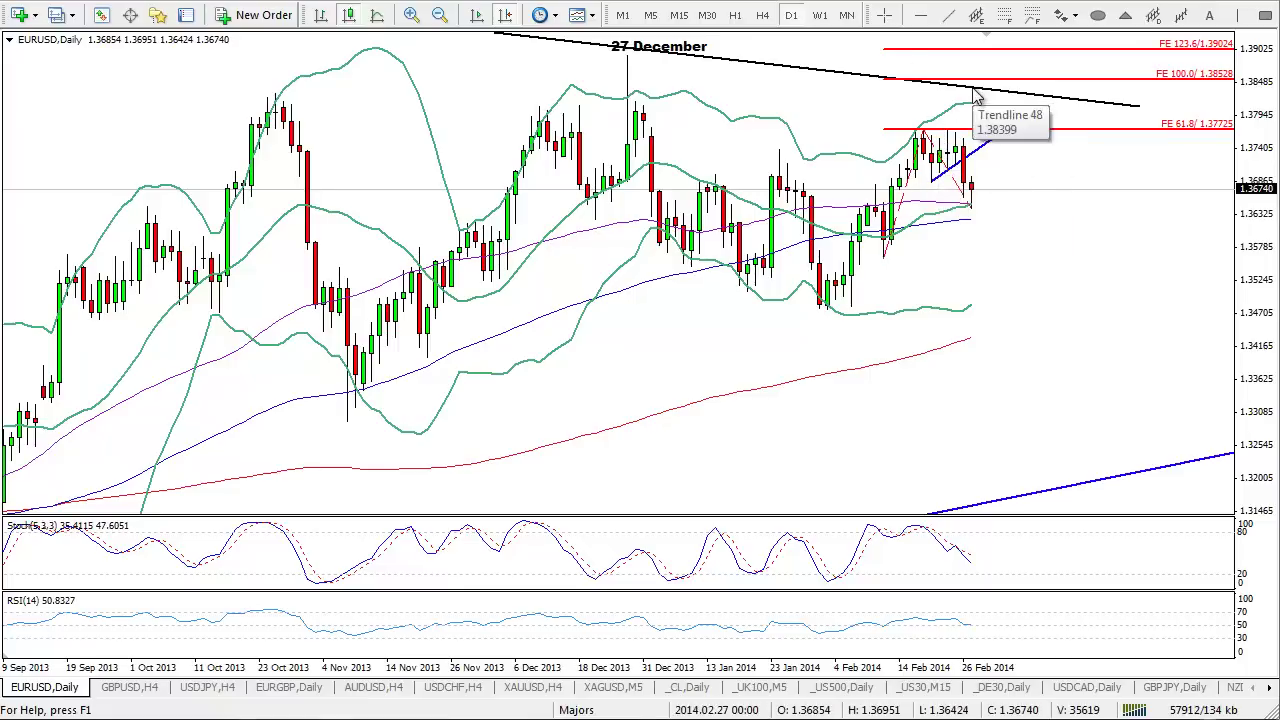
left_click(764, 16)
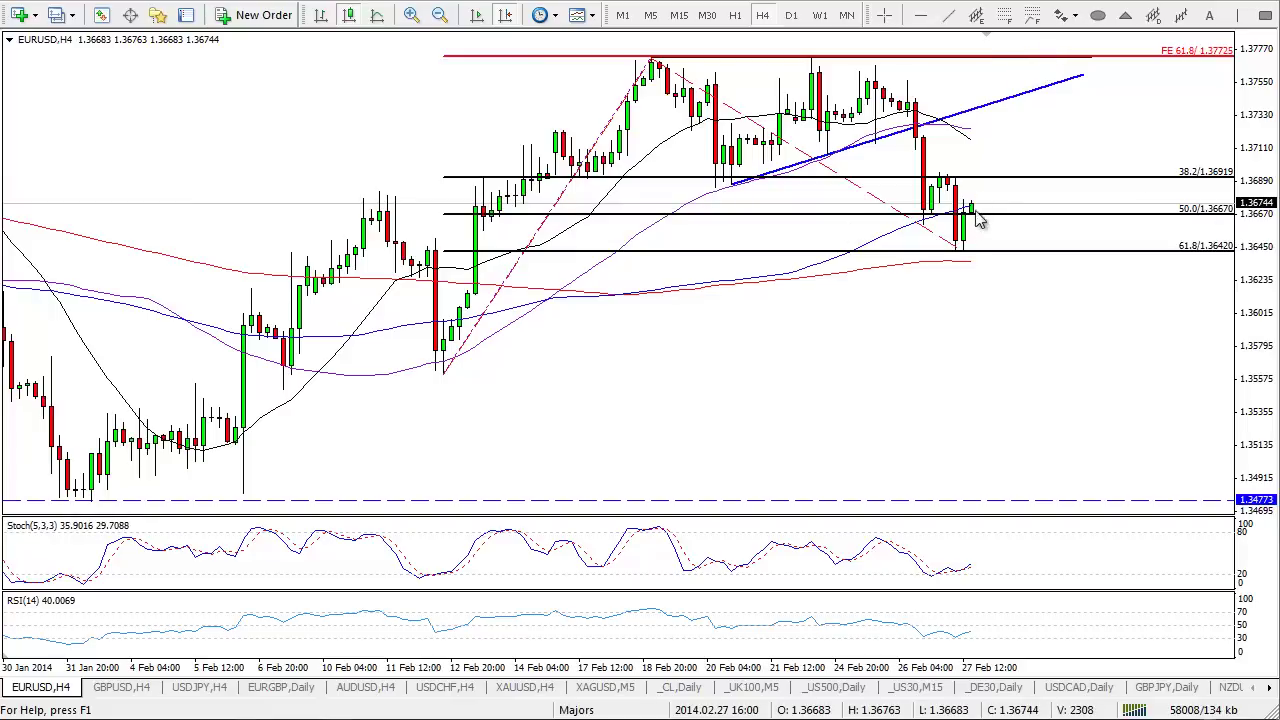
mouse_move(975, 213)
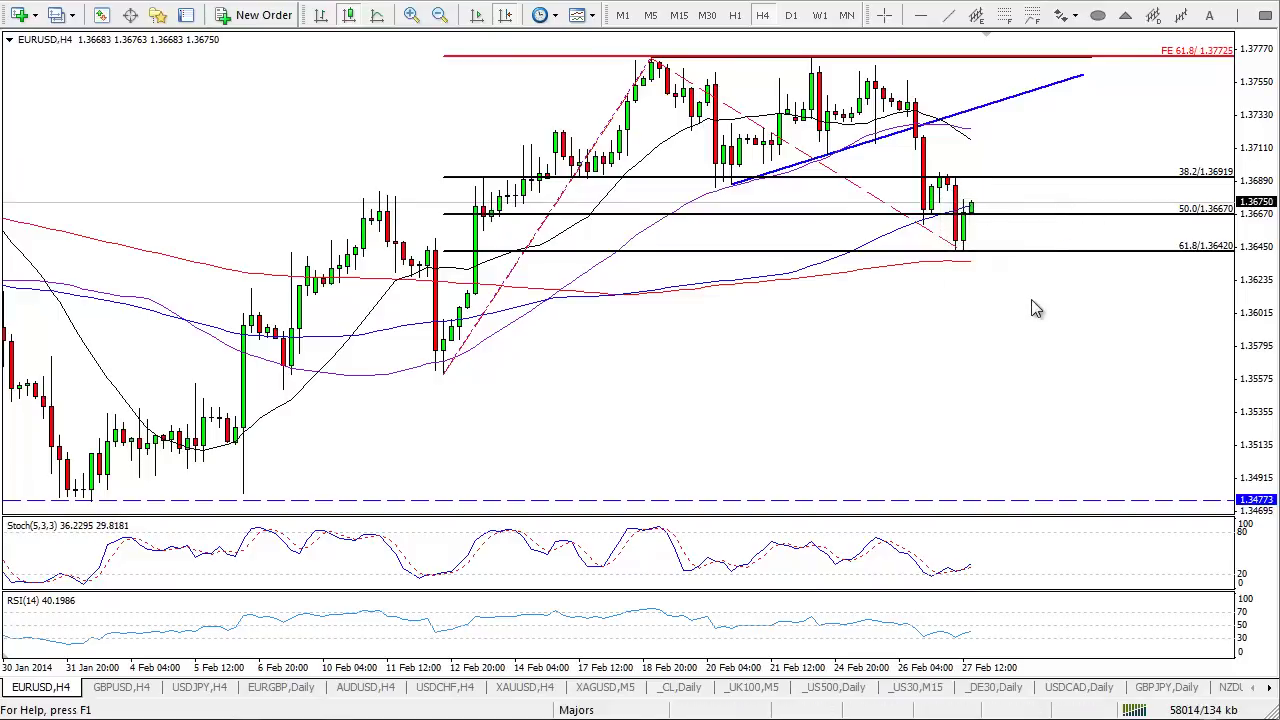
- On the GBPUSD H4 chart, extend the shallower descending black trendline beyond the latest candle
left_click(121, 687)
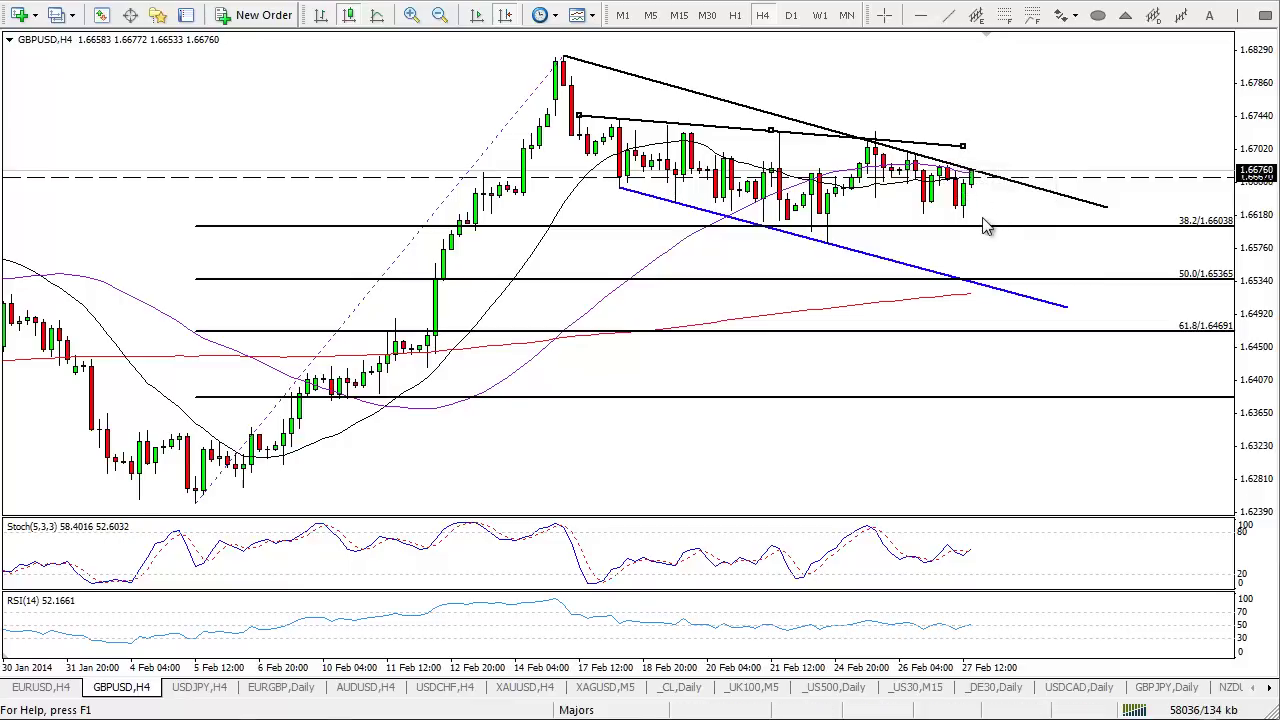
left_click_drag(963, 146, 1090, 165)
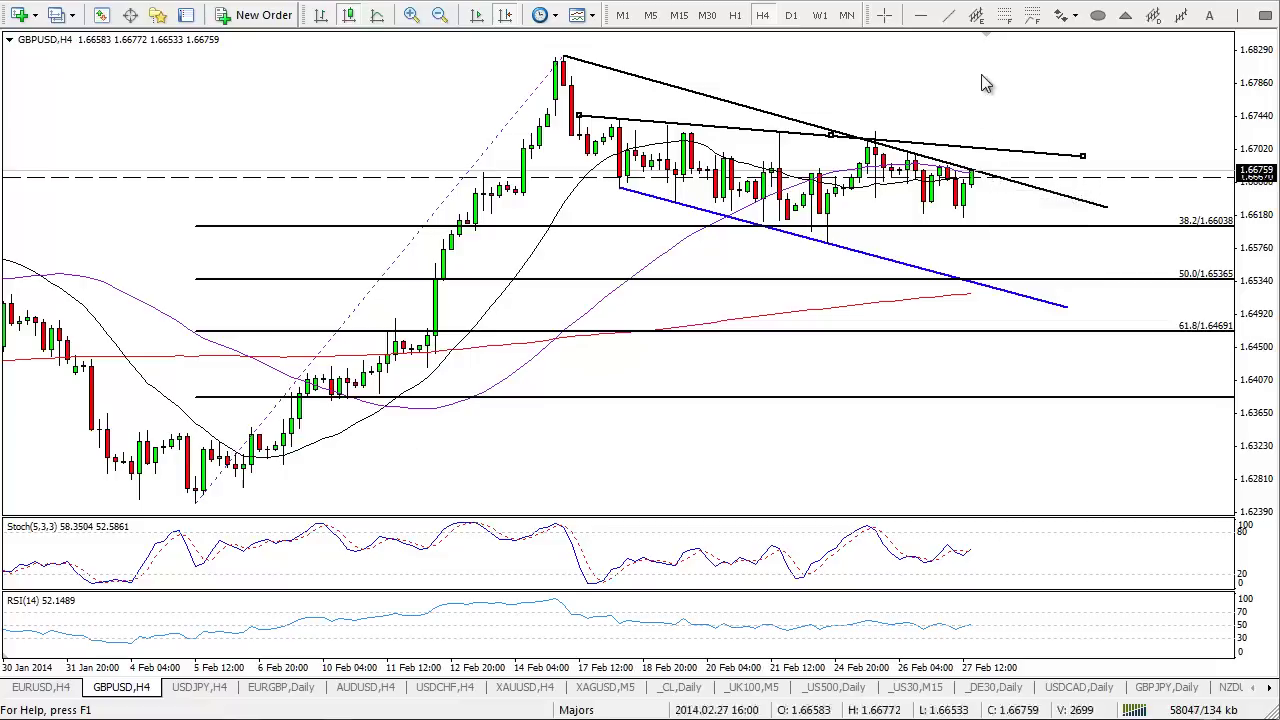
- Sketch narrow triangle markers on GBPUSD projecting a rise to the extended trendline and a fall back, and remove them
left_click(1122, 22)
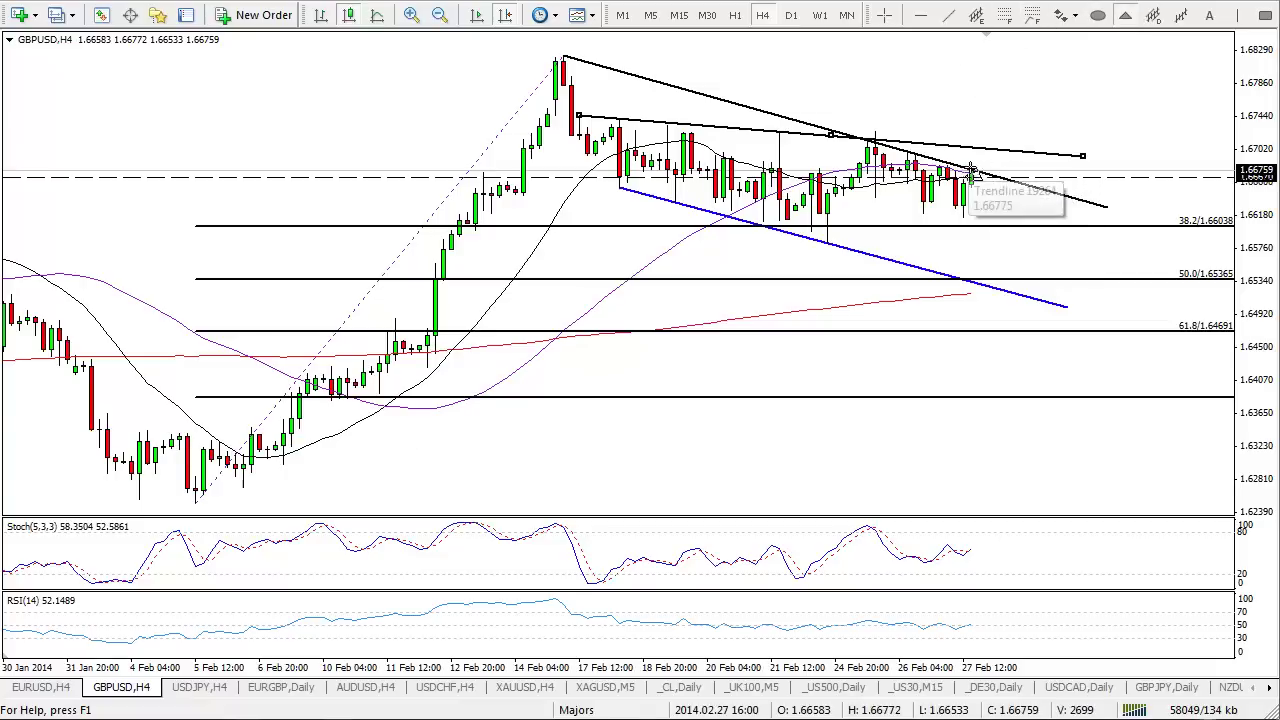
left_click_drag(978, 178, 986, 150)
left_click(986, 157)
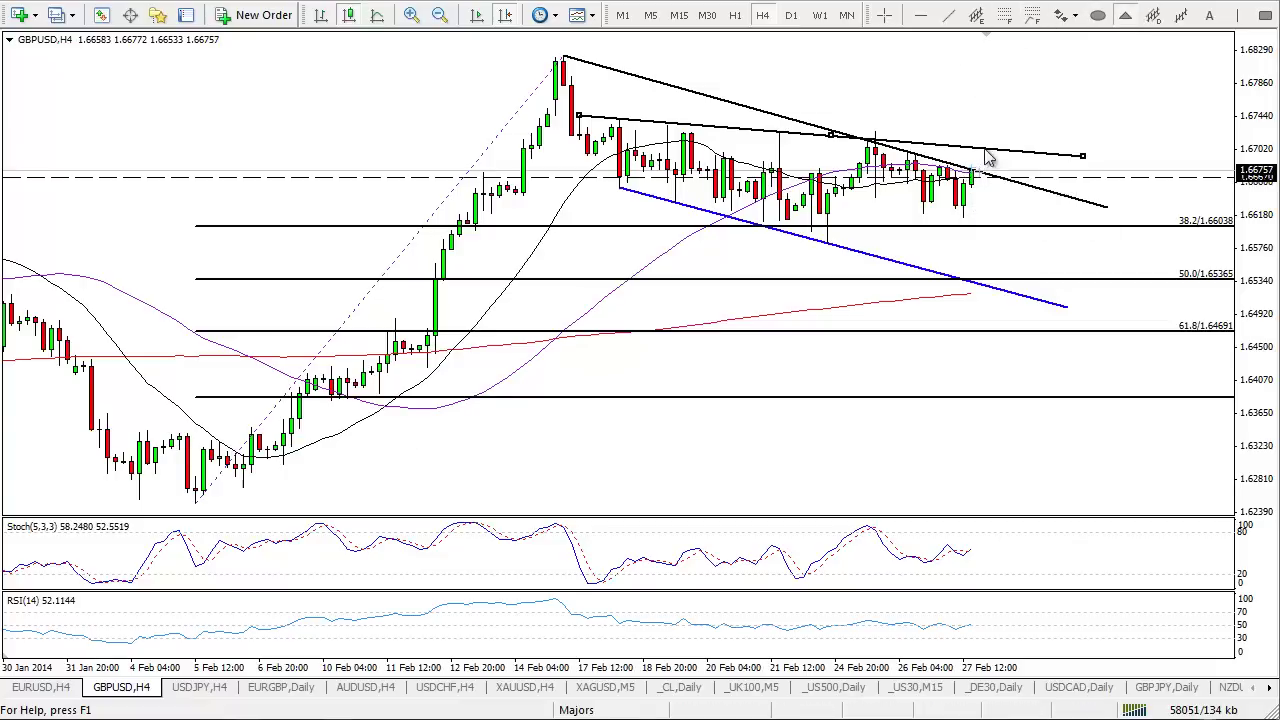
left_click(1124, 16)
left_click(1123, 17)
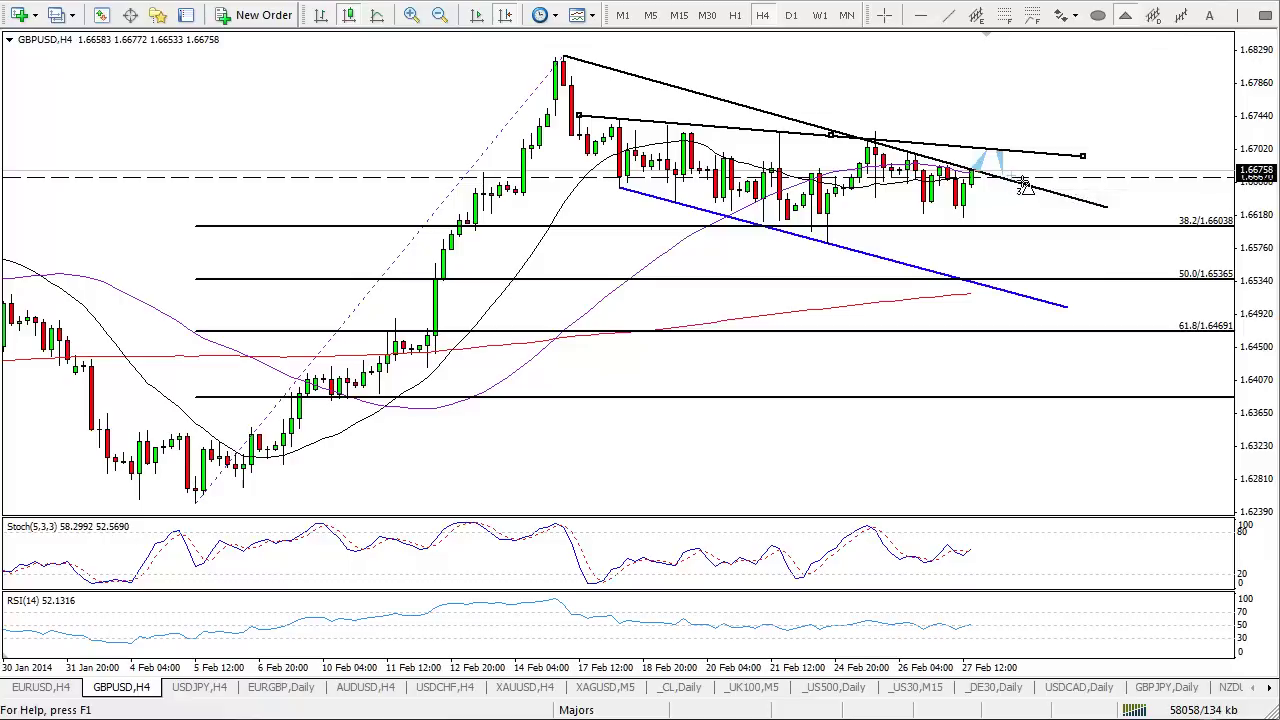
left_click(1077, 70)
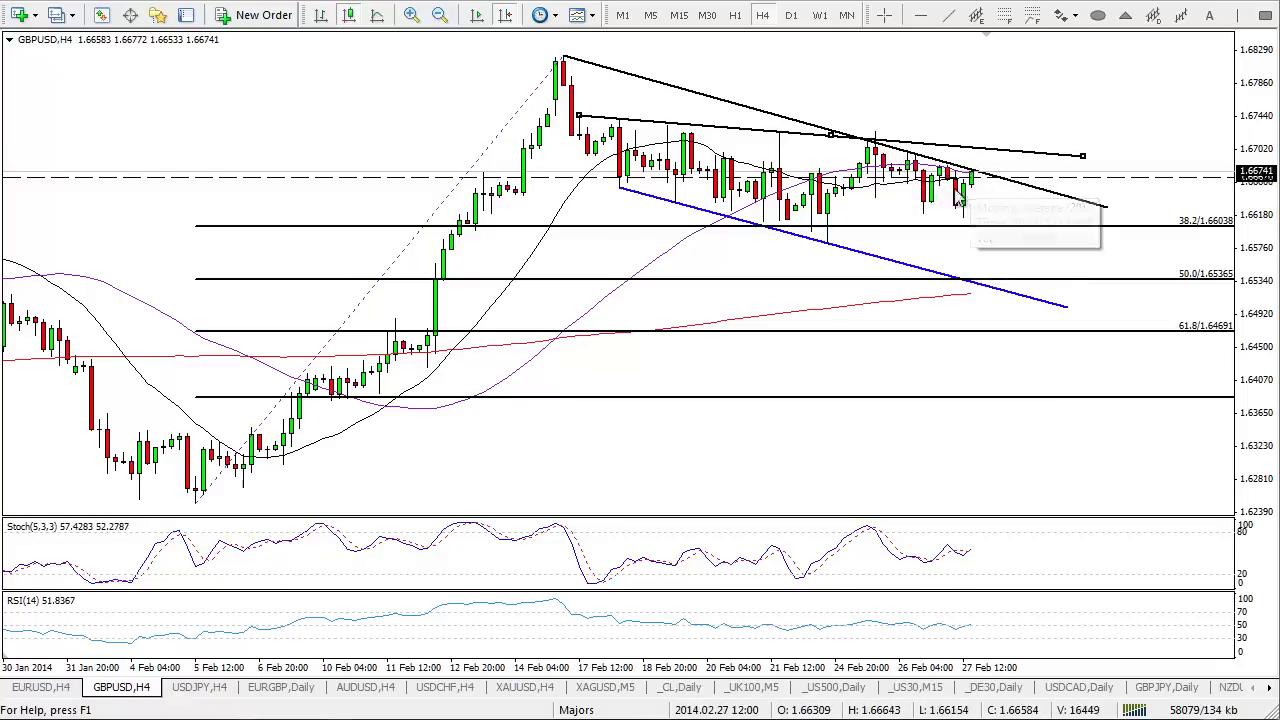
- Compare the USDJPY chart on the H4 and daily timeframes around the rising blue trendline, finishing on H4
left_click(216, 688)
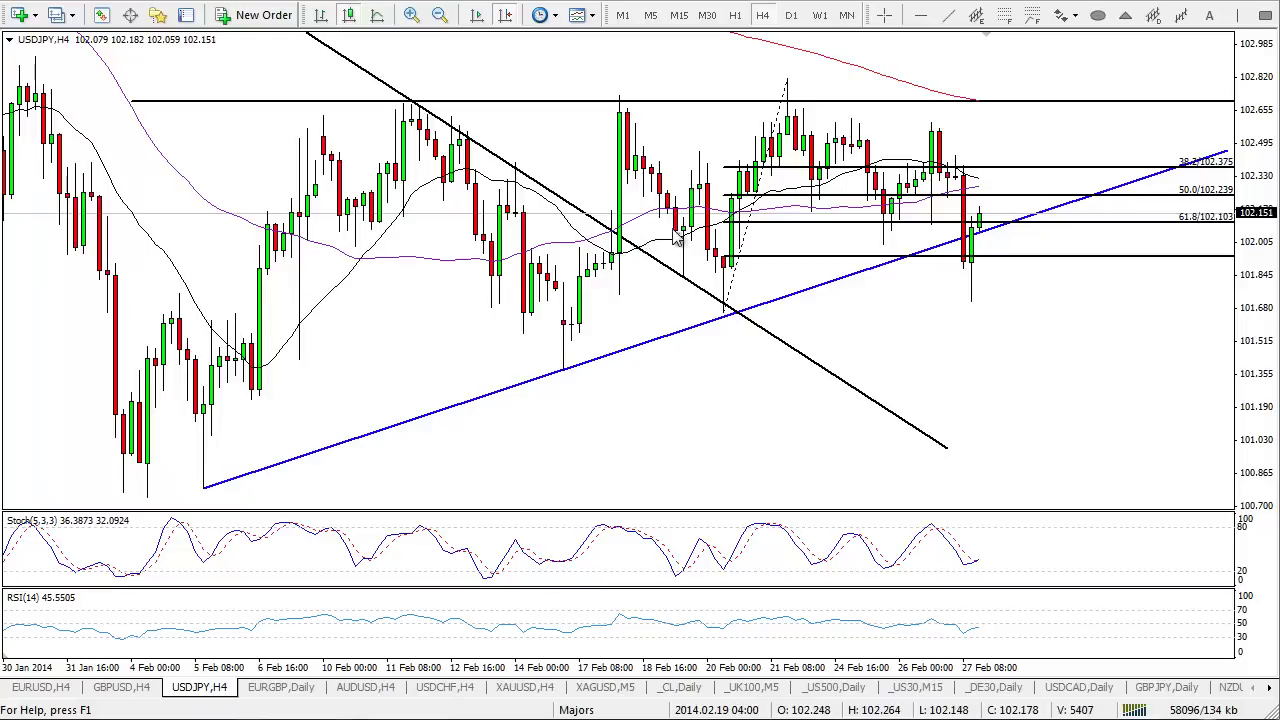
left_click(790, 16)
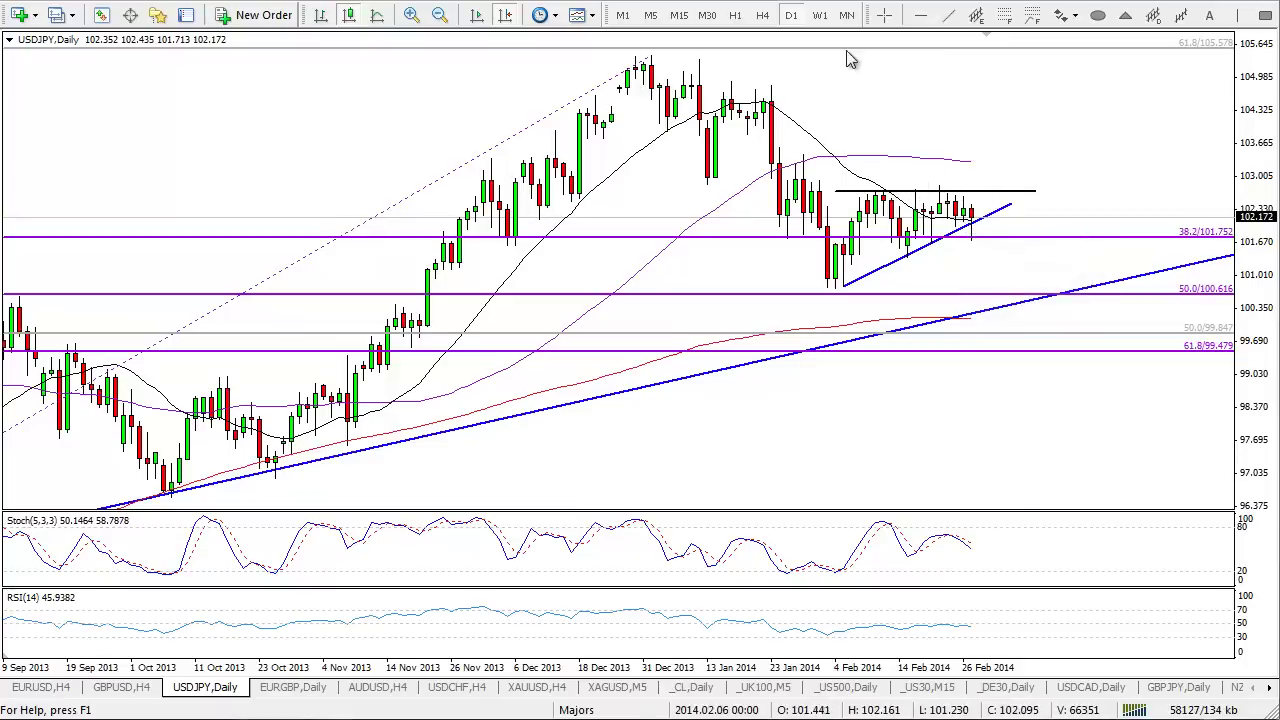
left_click(771, 19)
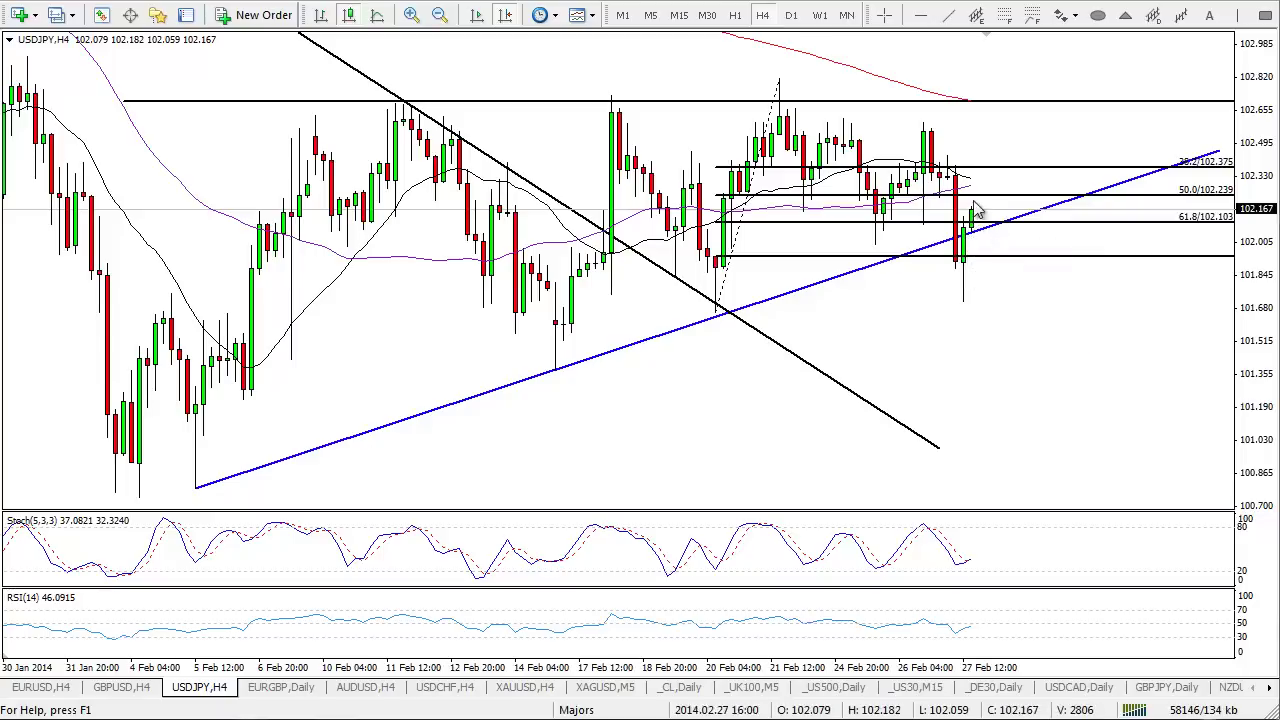
left_click(792, 16)
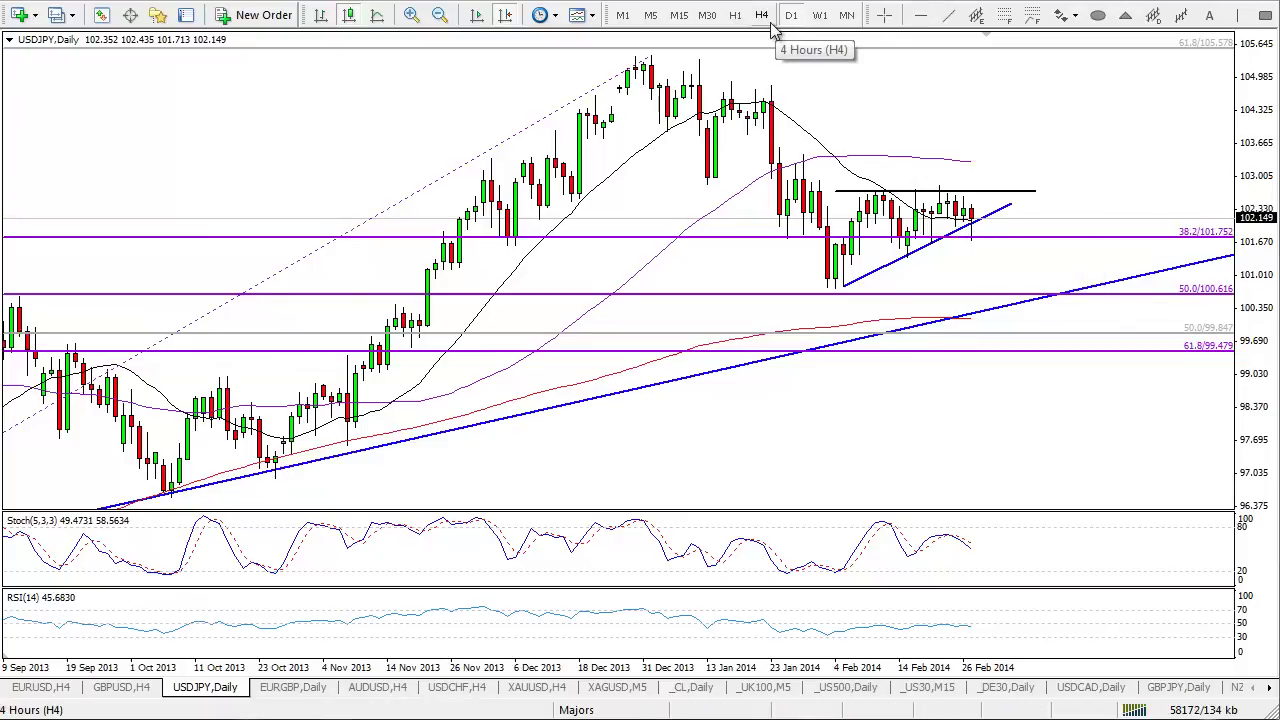
left_click(764, 18)
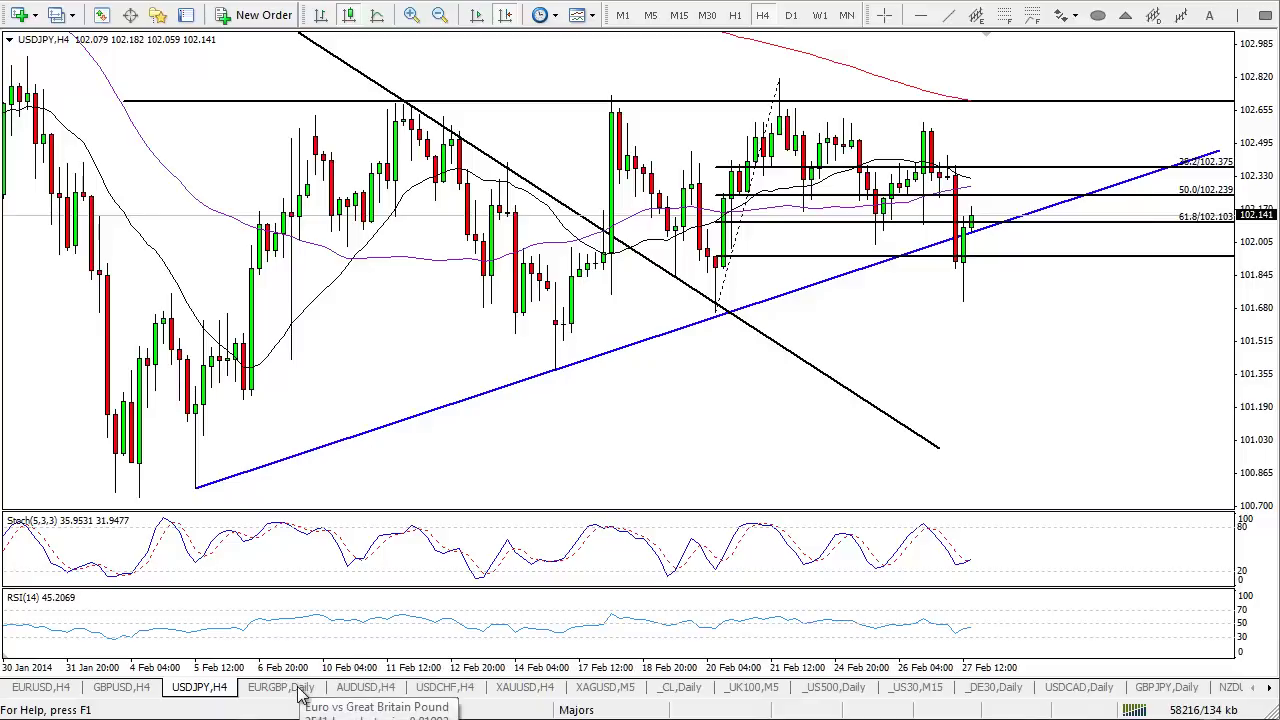
- Place horizontal lines on the USDJPY H4 chart at the swing lows of 101.700, 101.390 and 100.789
left_click(921, 15)
left_click(968, 303)
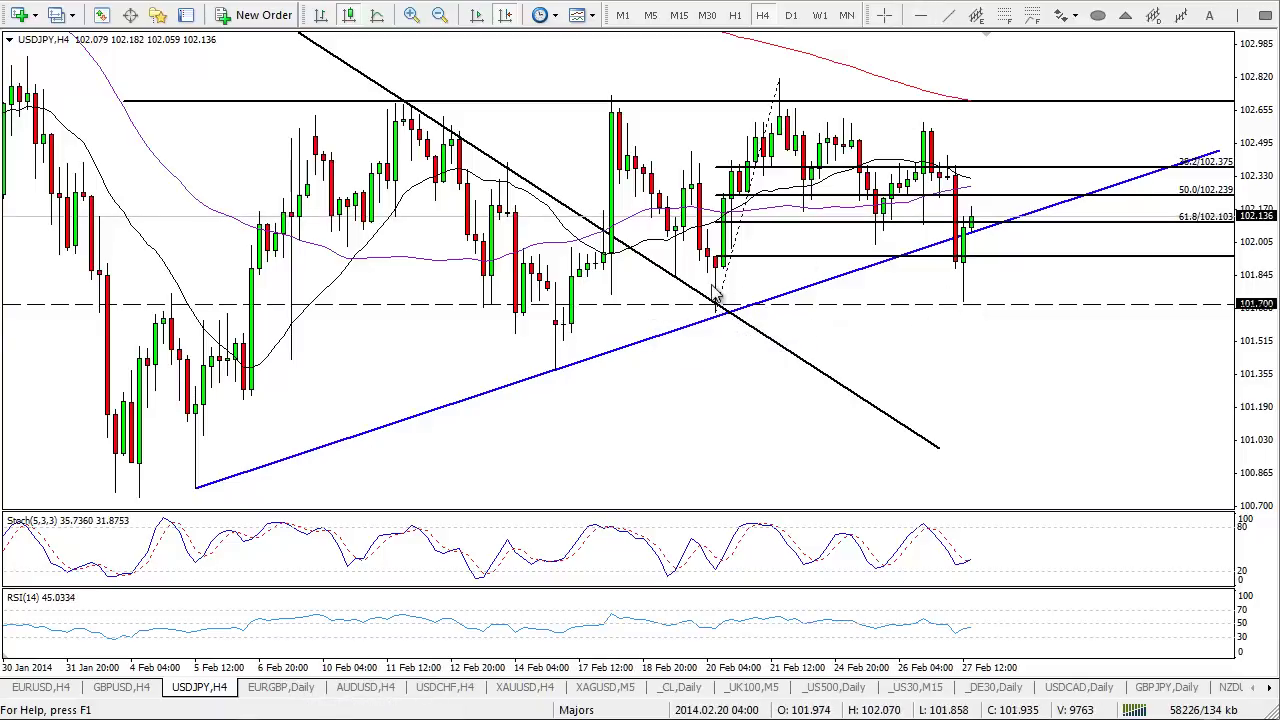
left_click(921, 15)
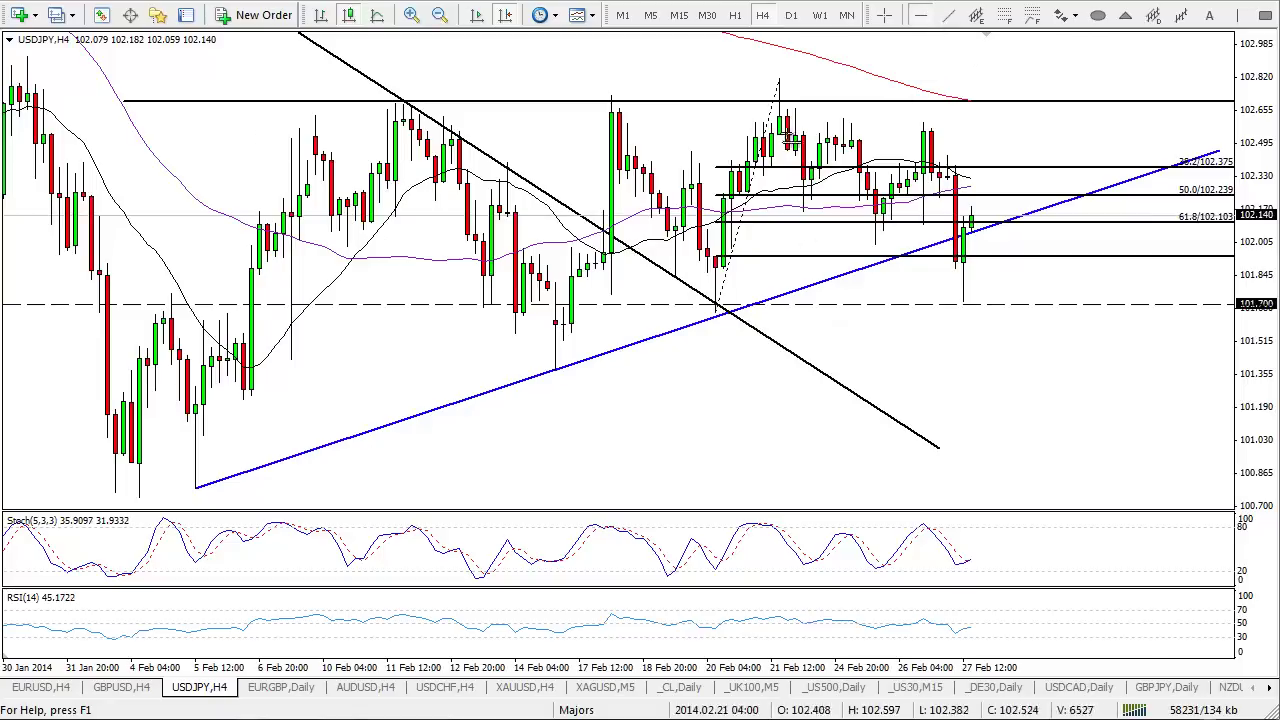
left_click(568, 367)
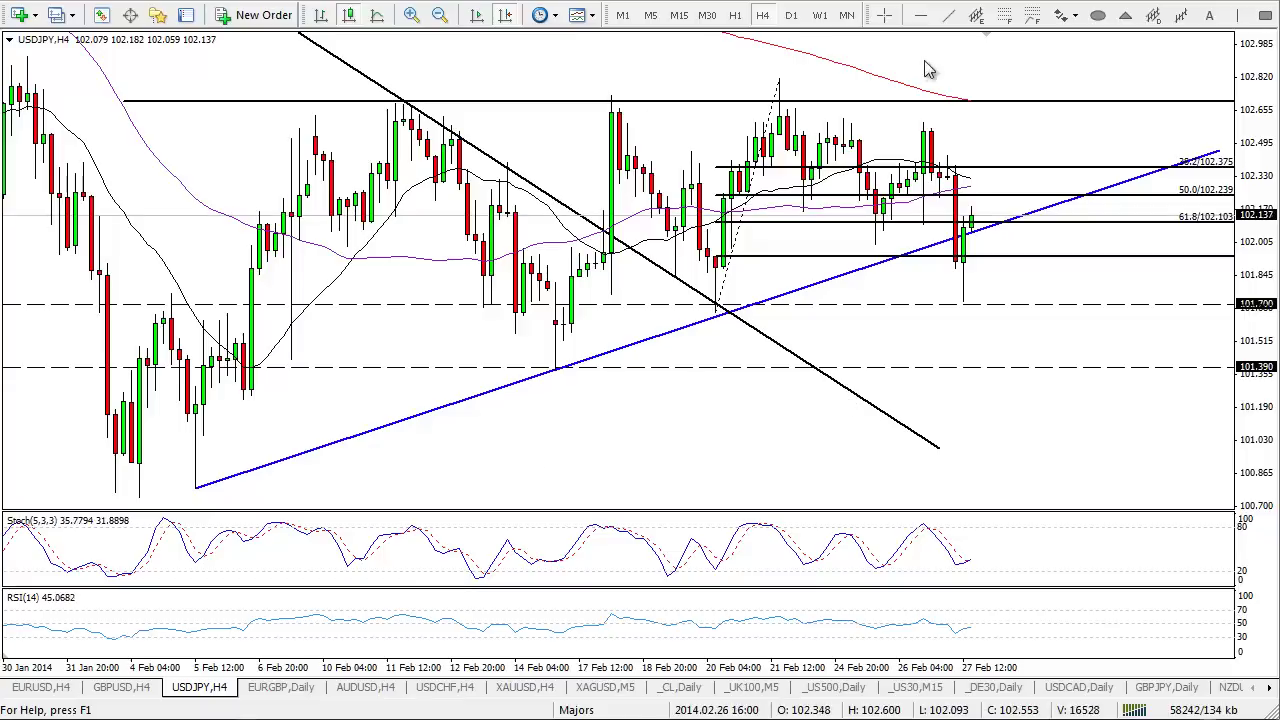
left_click(921, 15)
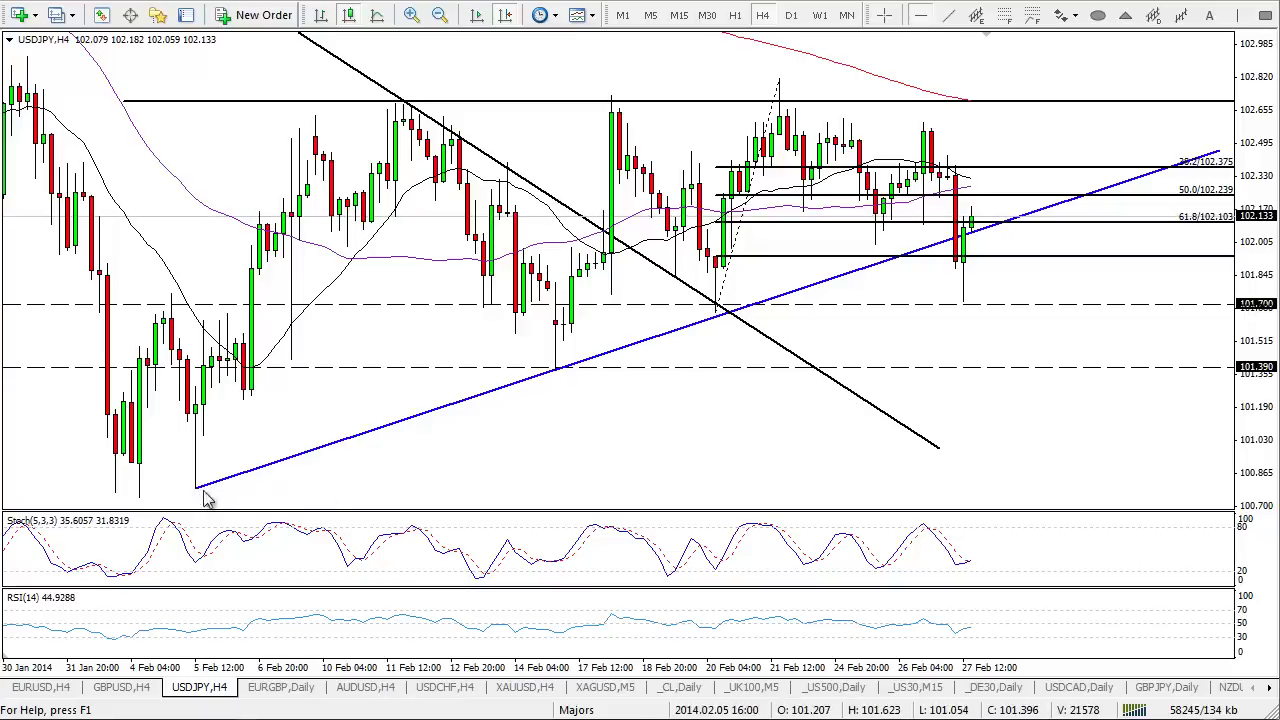
left_click(203, 488)
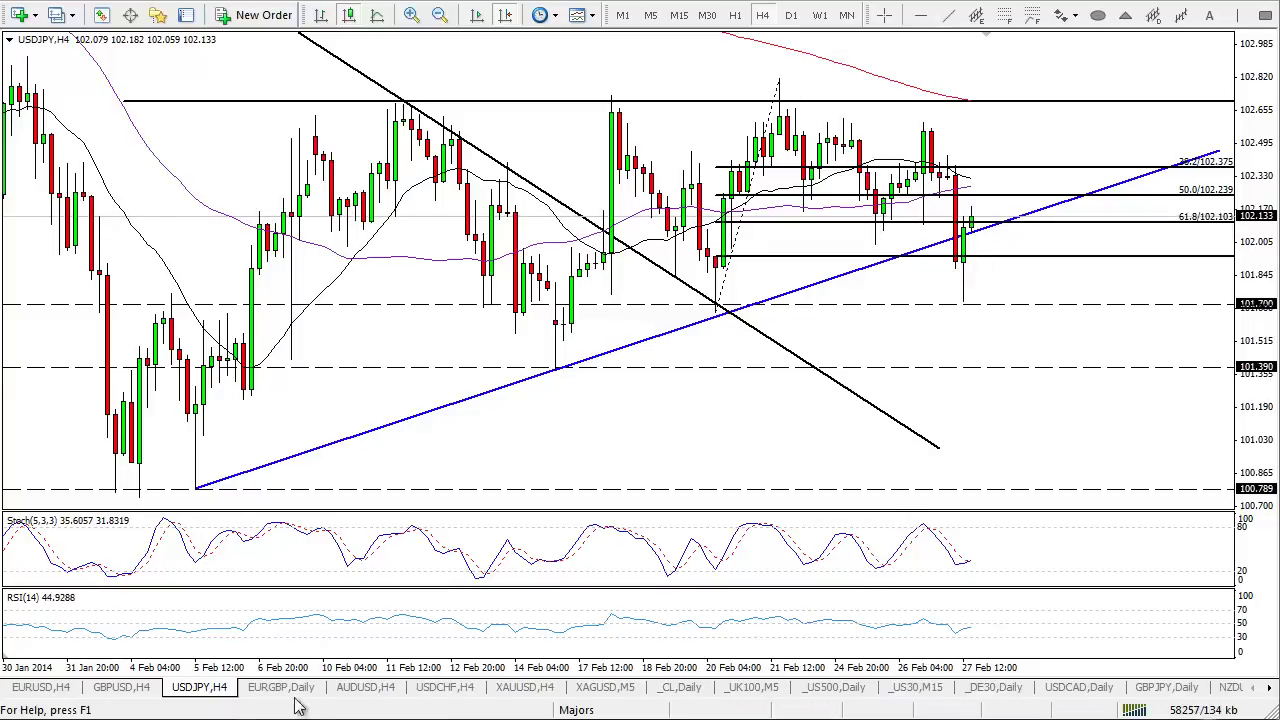
- Review the AUDUSD chart on the H4 and daily timeframes, returning to H4 to examine the latest candles near the rising trendline
left_click(364, 689)
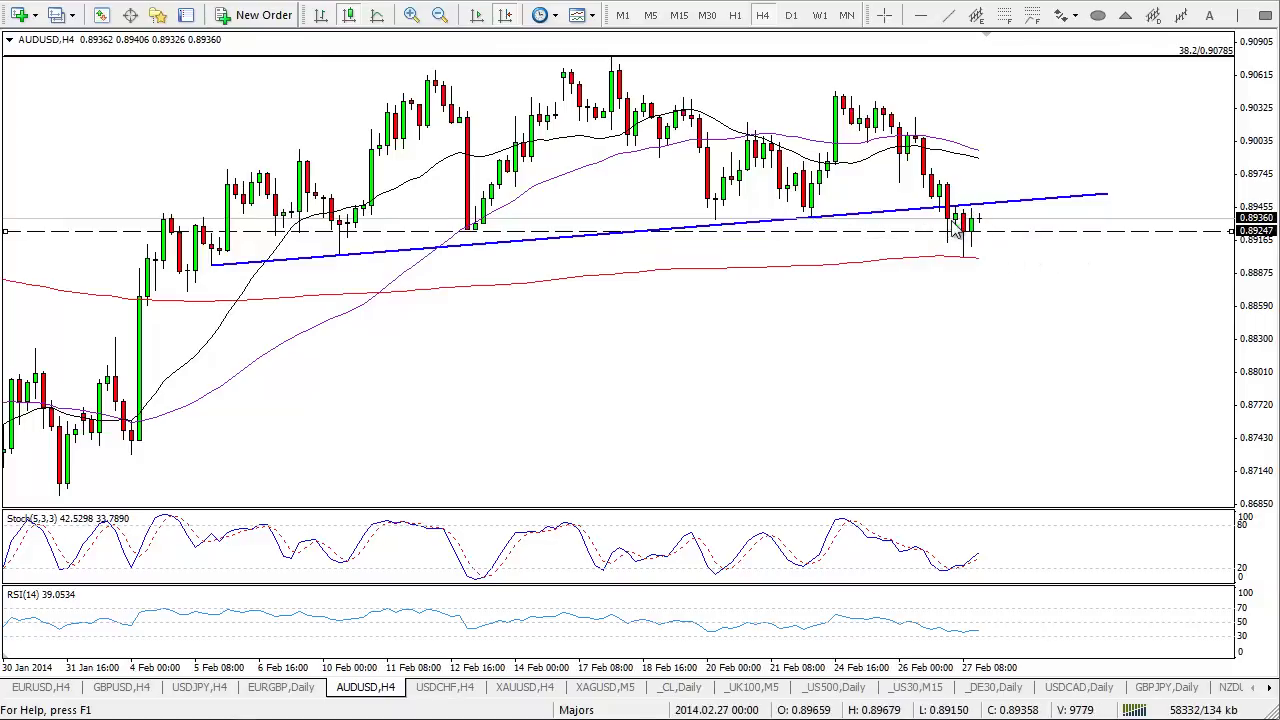
left_click(790, 17)
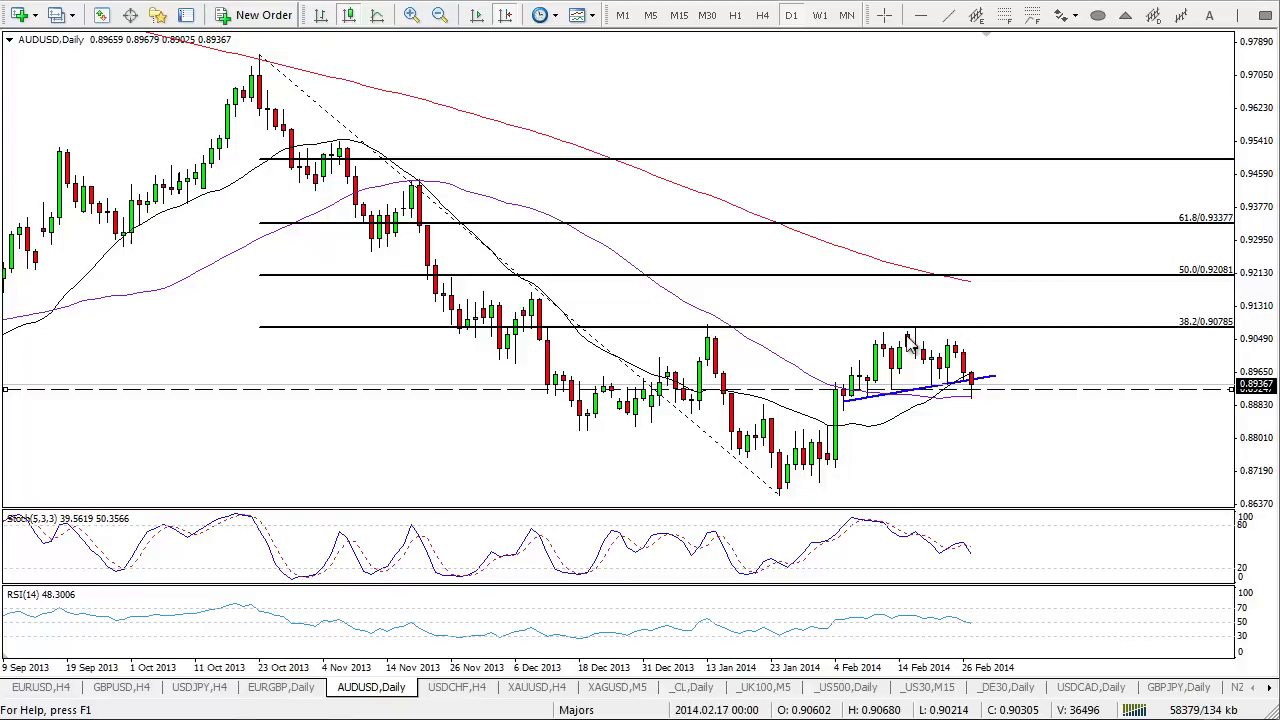
left_click(762, 16)
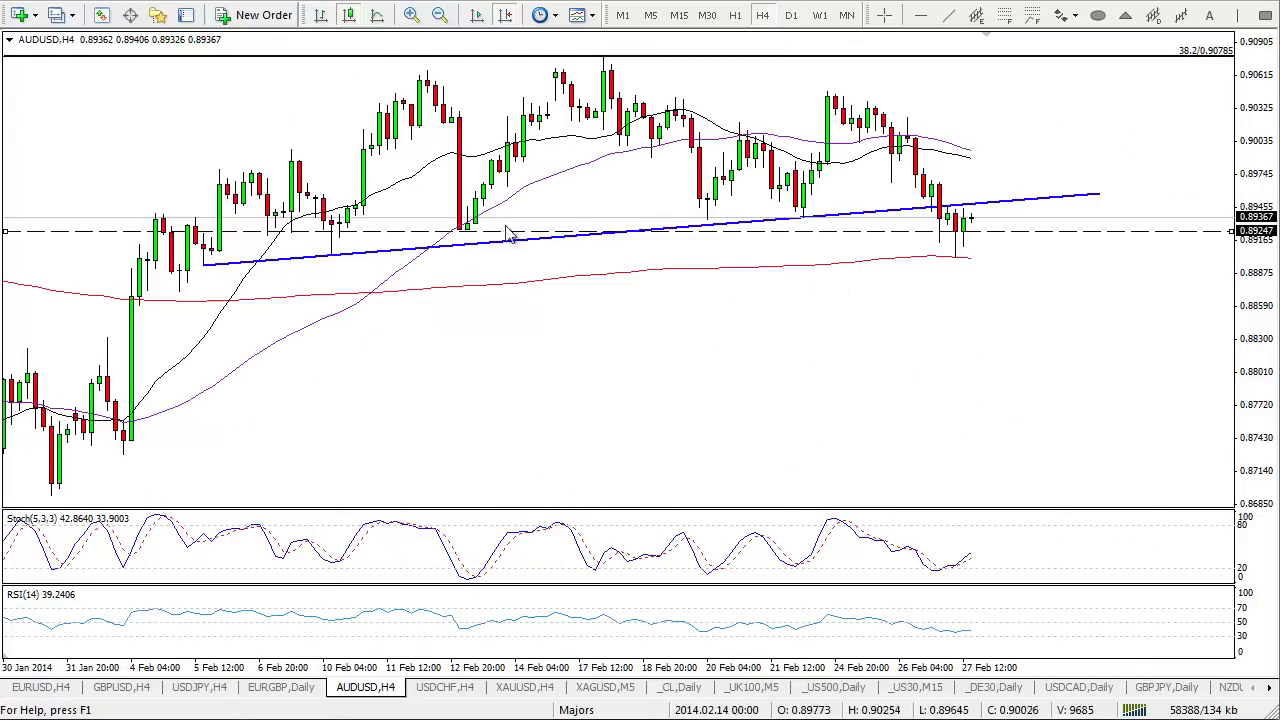
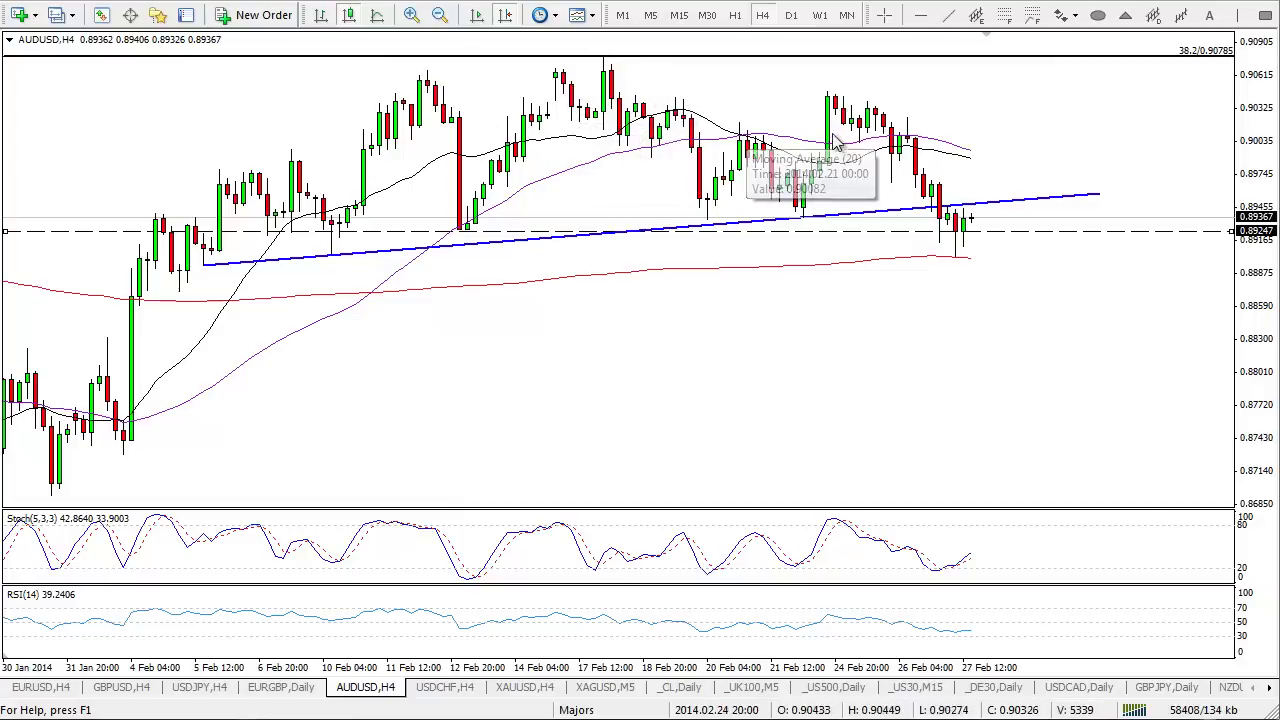
mouse_move(960, 236)
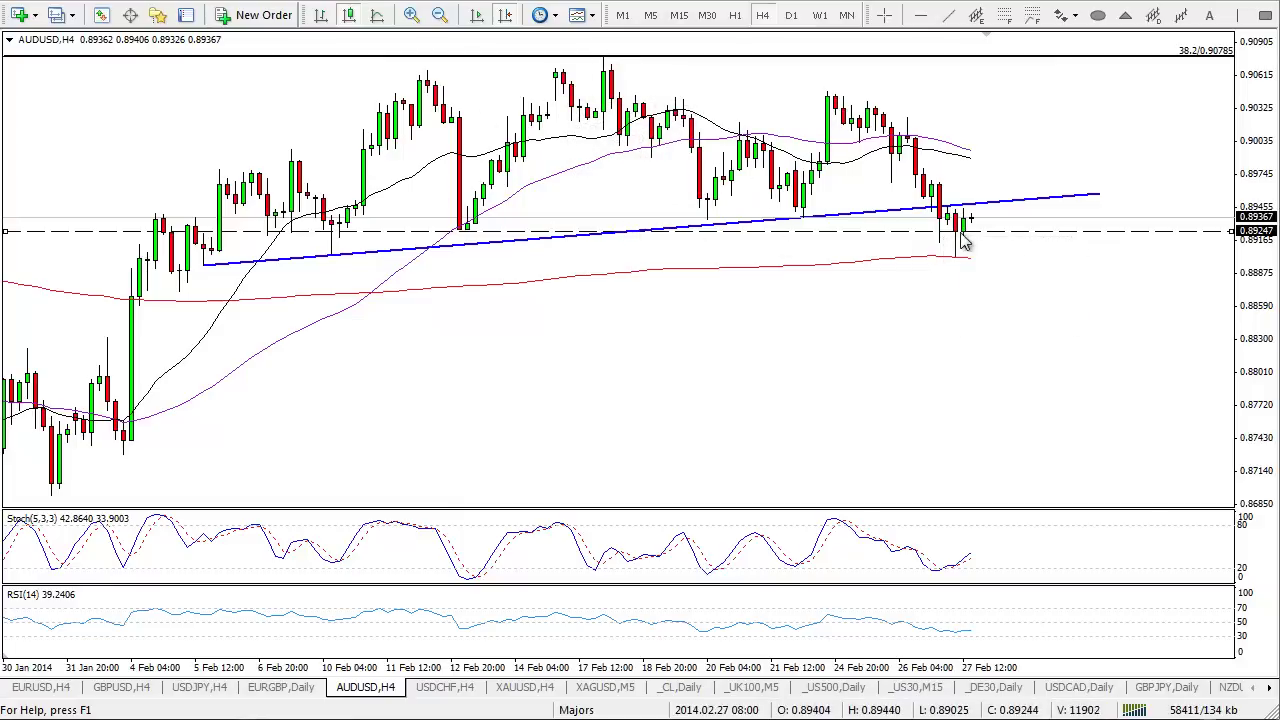
mouse_move(960, 262)
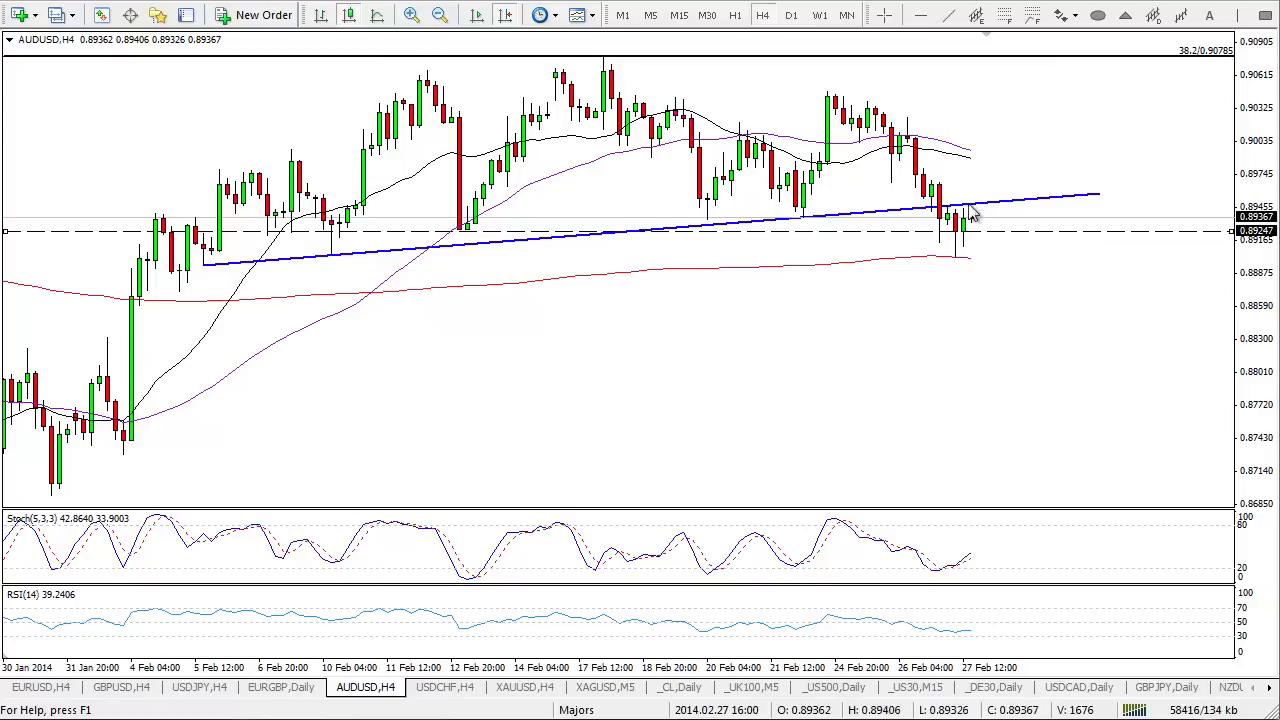
mouse_move(981, 213)
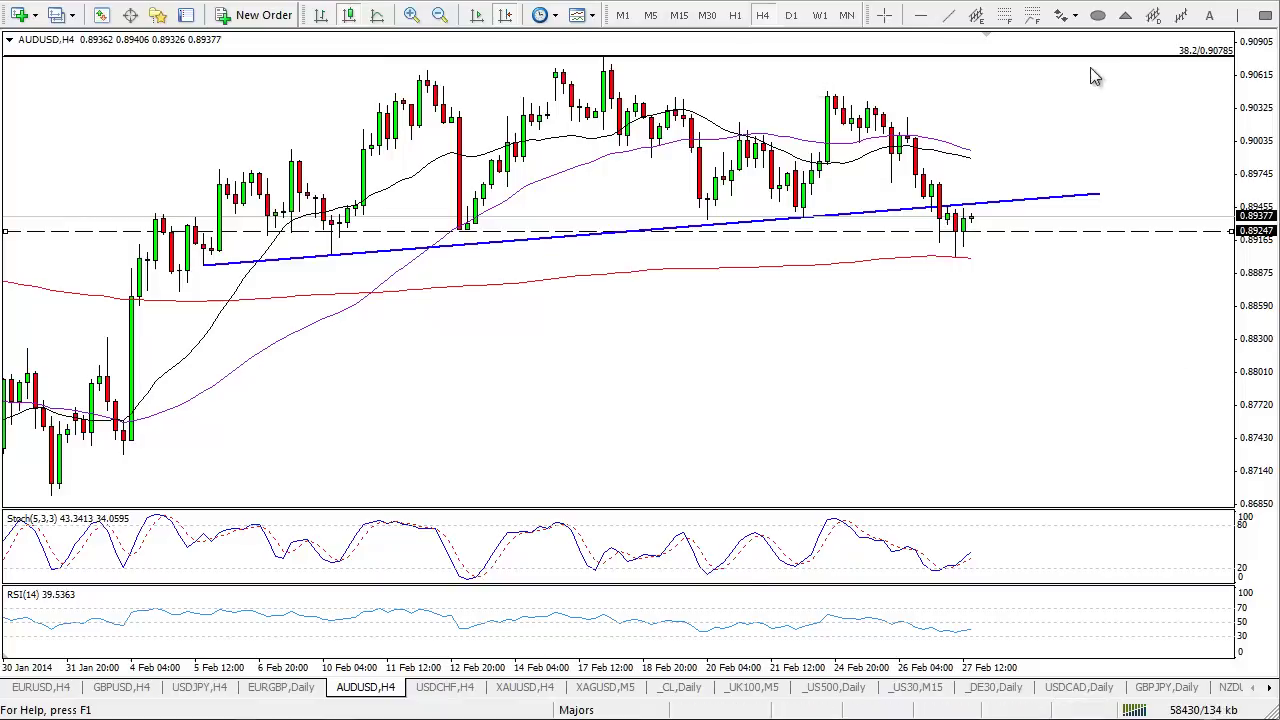
- Sketch three triangle markers beside the latest AUDUSD candle projecting a drop, a rebound to the trendline and a deeper fall, and delete them
left_click(1125, 15)
left_click_drag(985, 252, 994, 259)
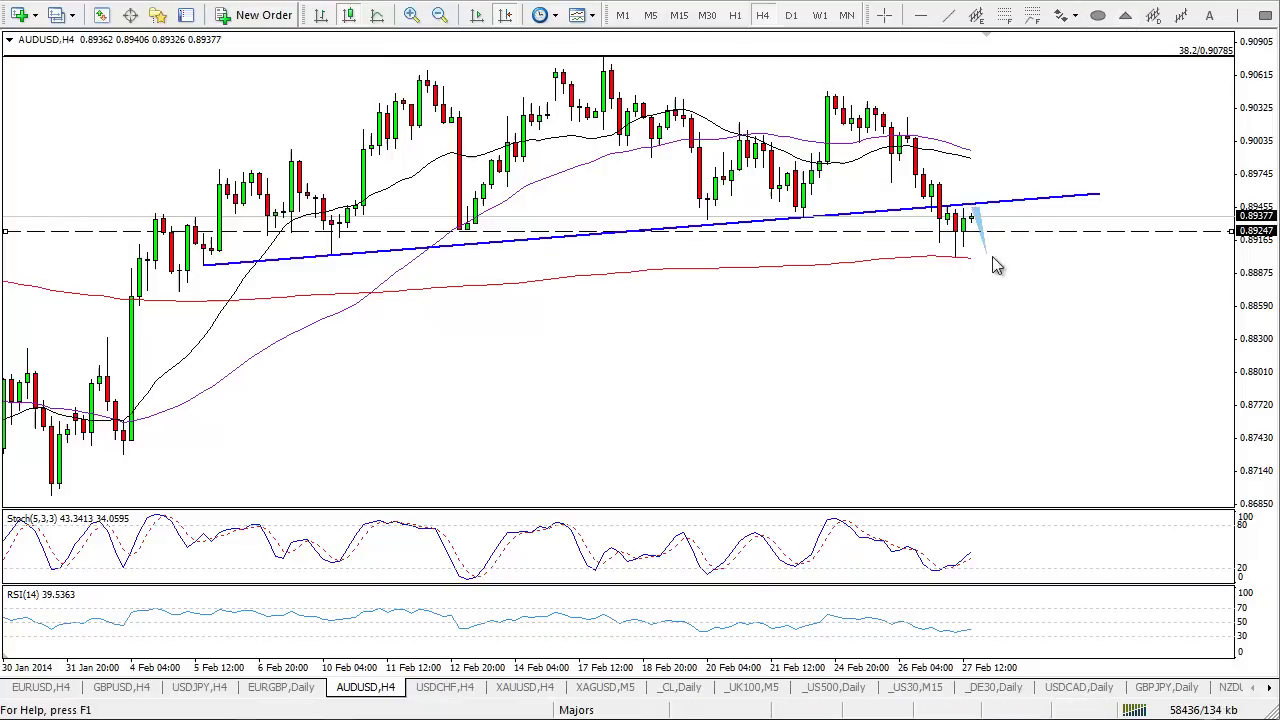
left_click(1125, 15)
left_click_drag(1003, 205, 998, 255)
left_click(1125, 15)
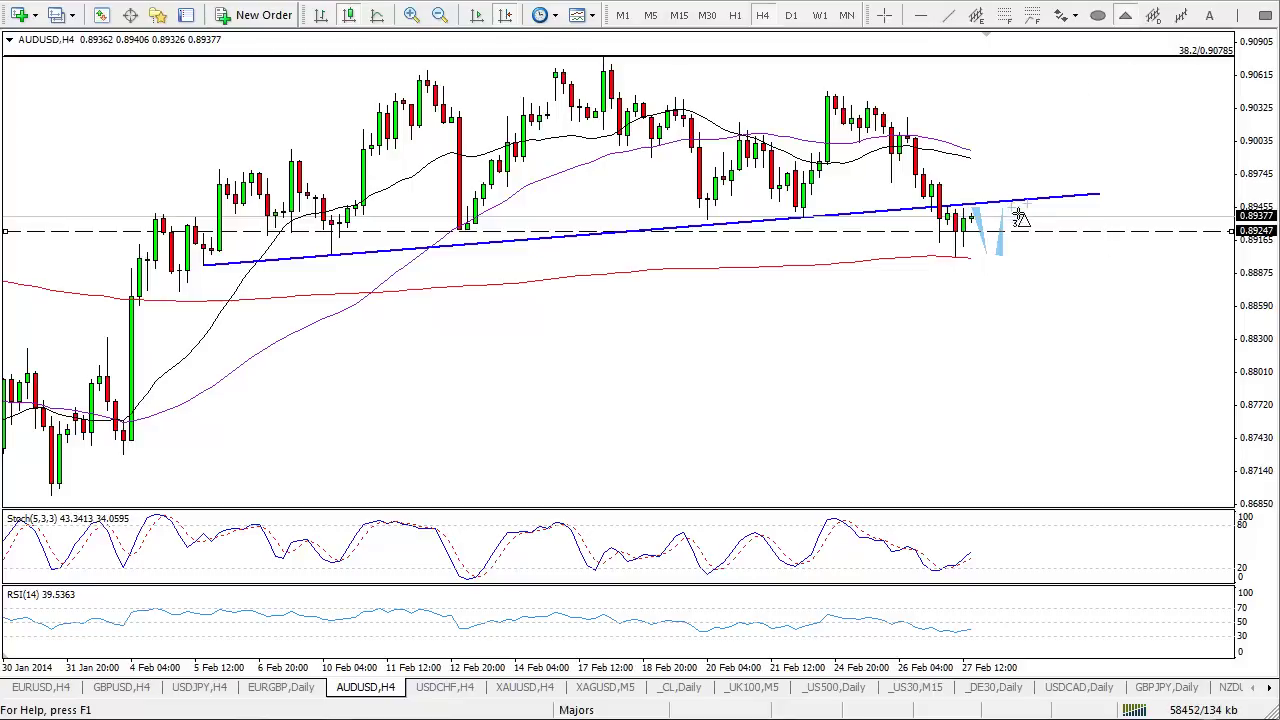
left_click(1057, 311)
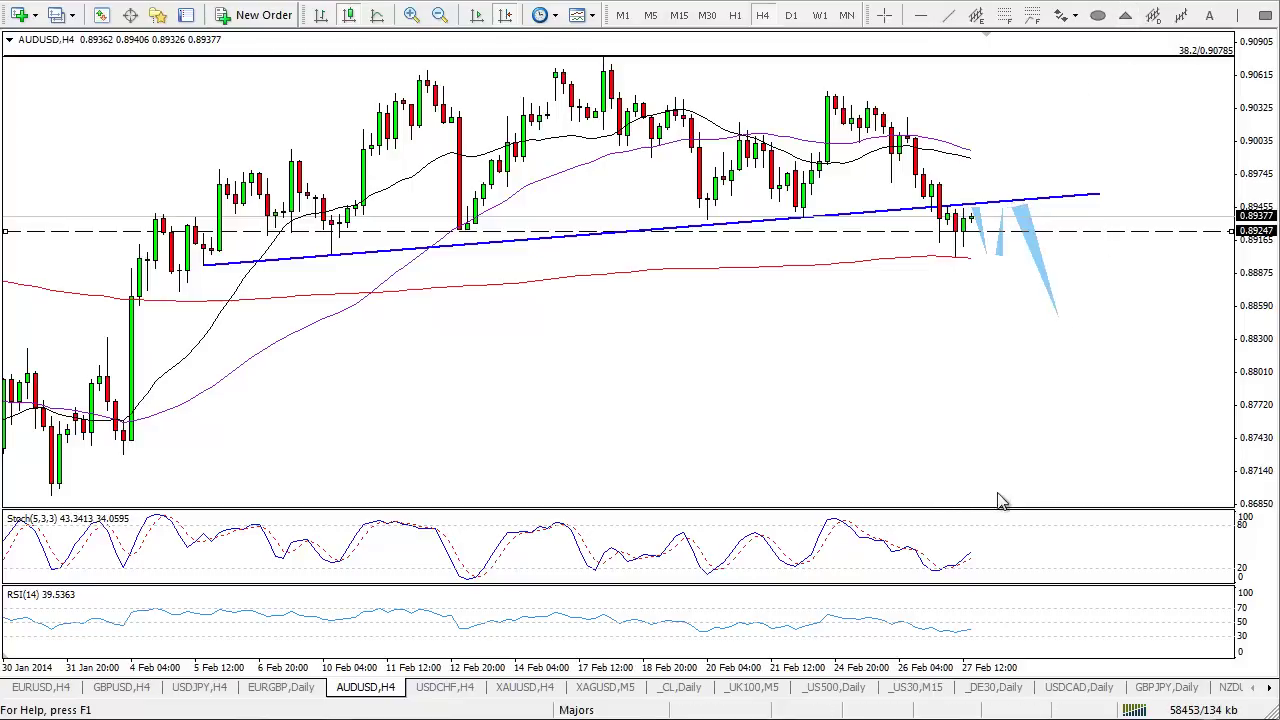
key("BackSpace")
key("BackSpace")
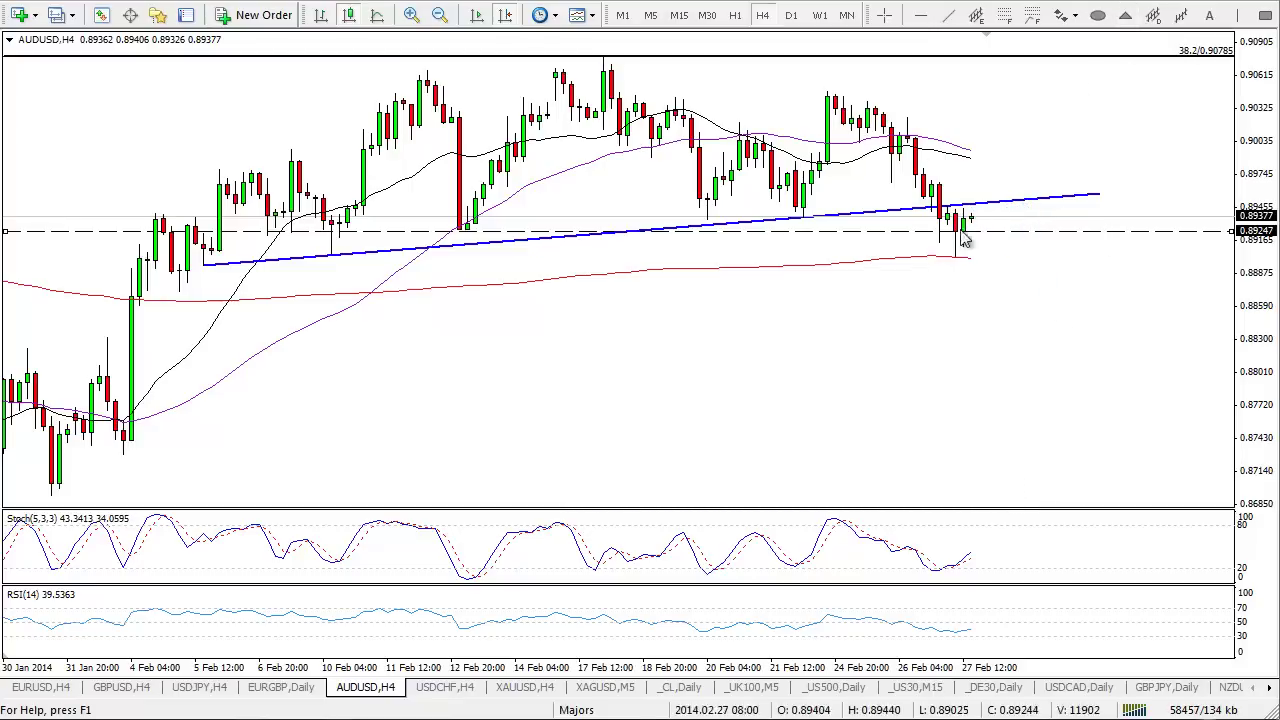
- Project the height between the 18 February high and the 0.89247 line downward with a vertical trendline and mark its target horizontally at 0.87671
mouse_move(968, 266)
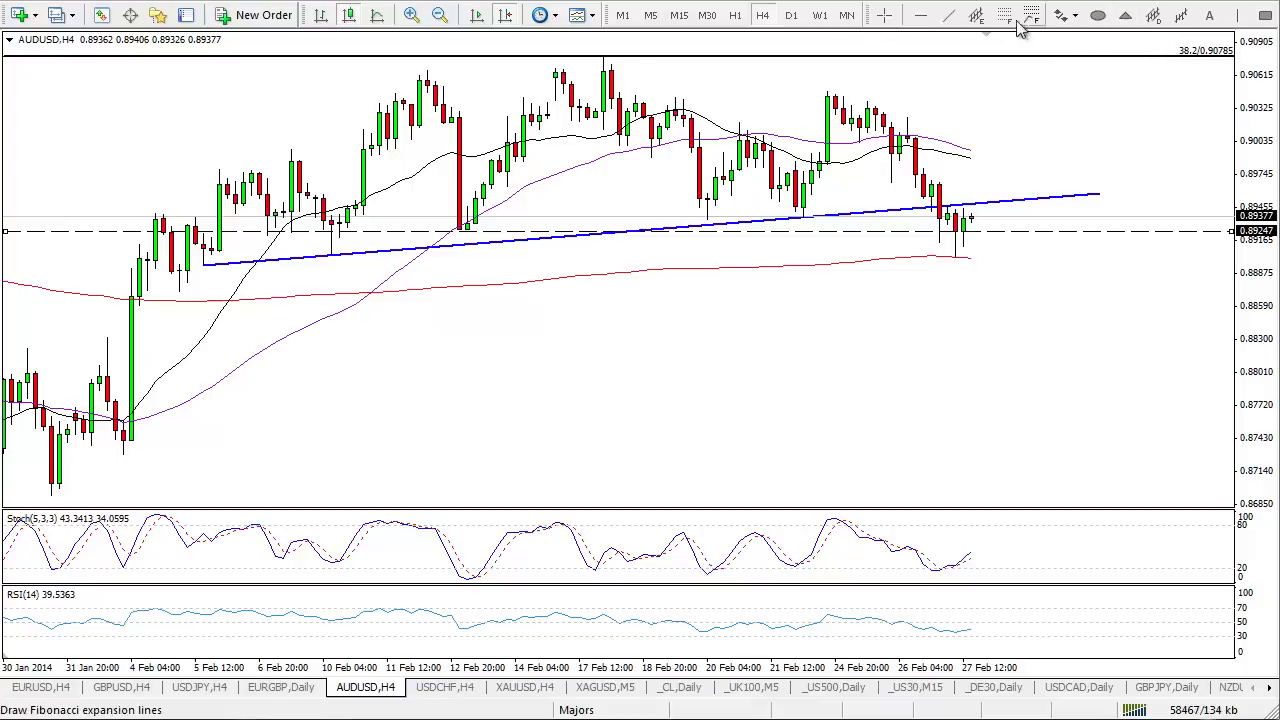
left_click(949, 20)
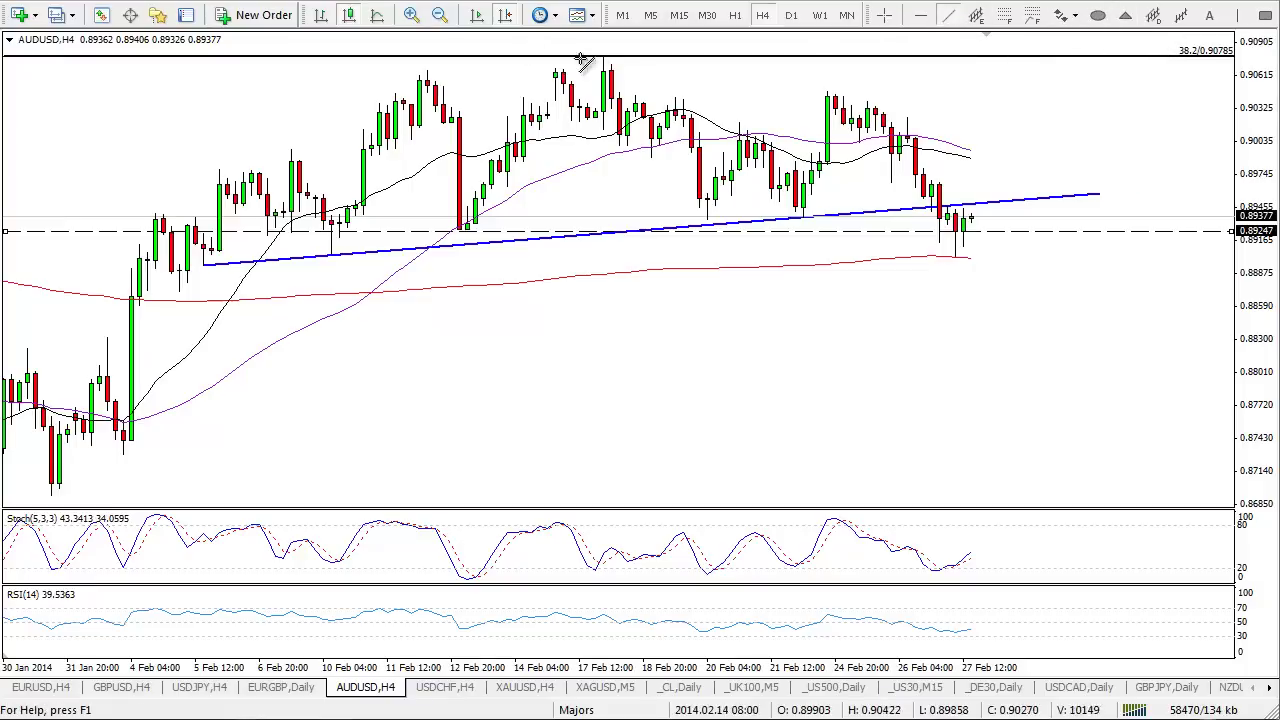
left_click_drag(604, 57, 605, 230)
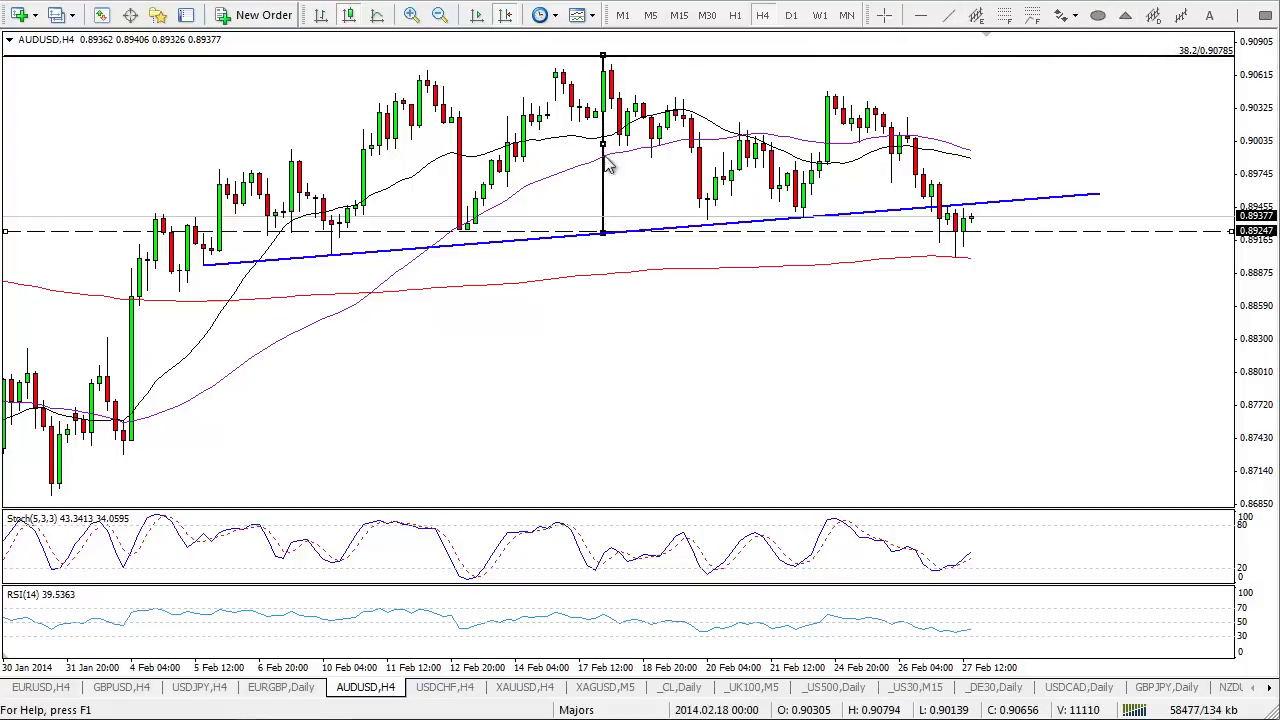
left_click_drag(606, 163, 972, 324)
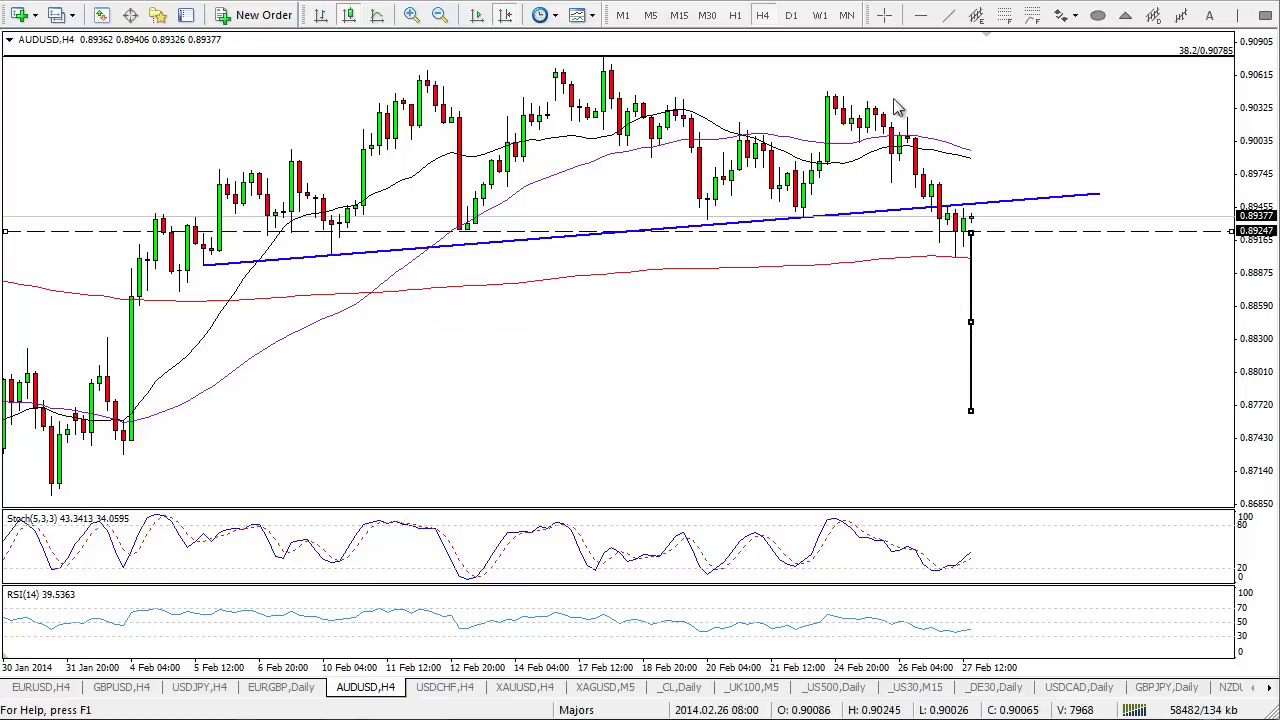
left_click(991, 411)
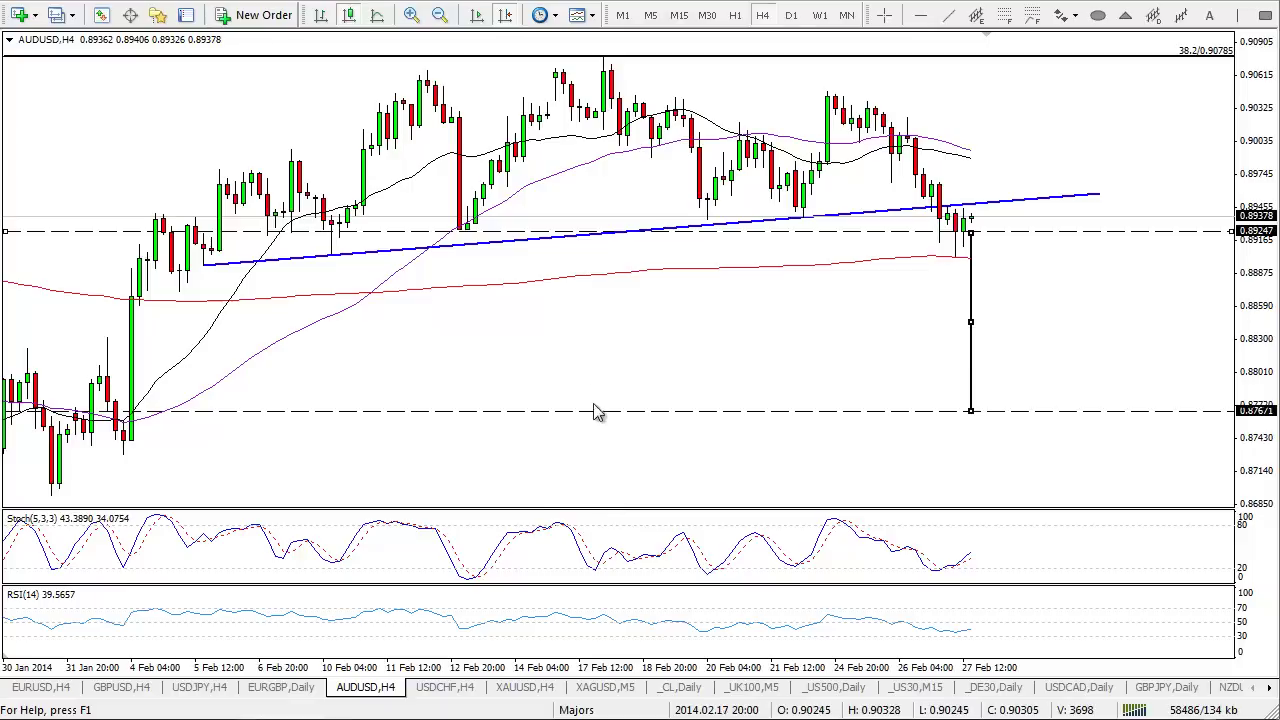
- Project the height between the 24 February high and the 0.89247 line downward, adding a horizontal target line at about 0.87995
left_click(948, 16)
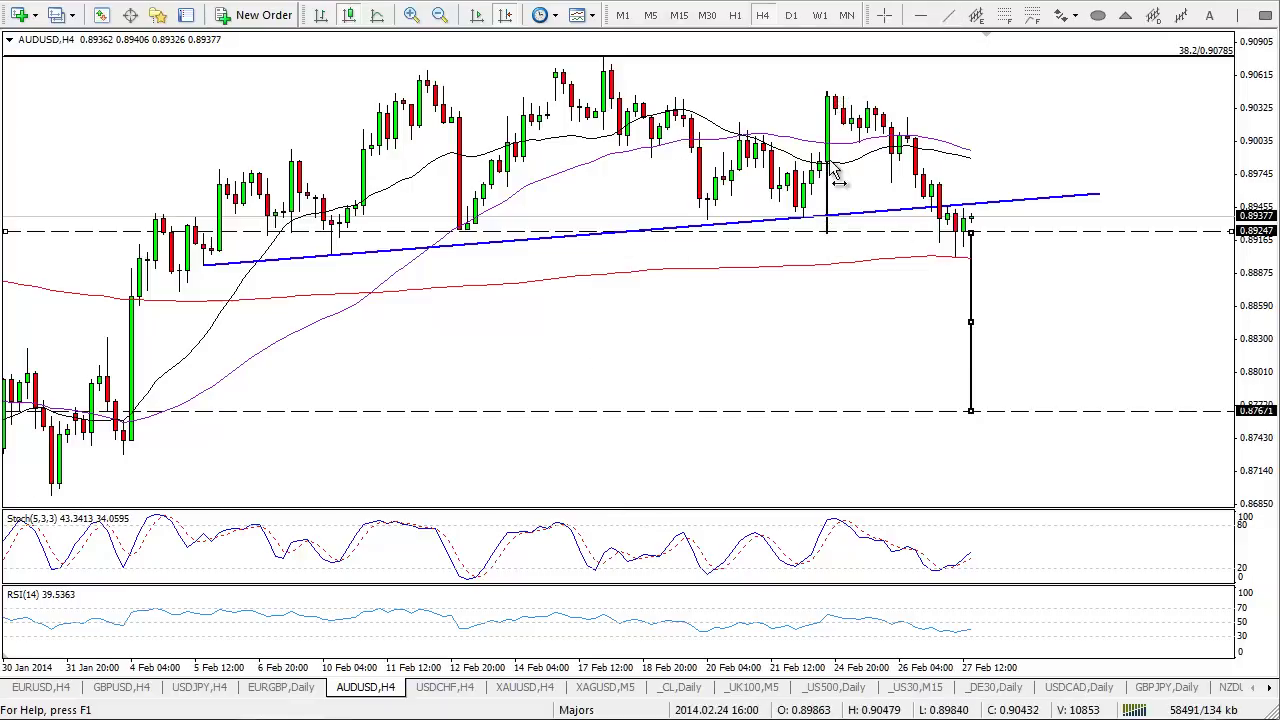
left_click_drag(826, 162, 991, 313)
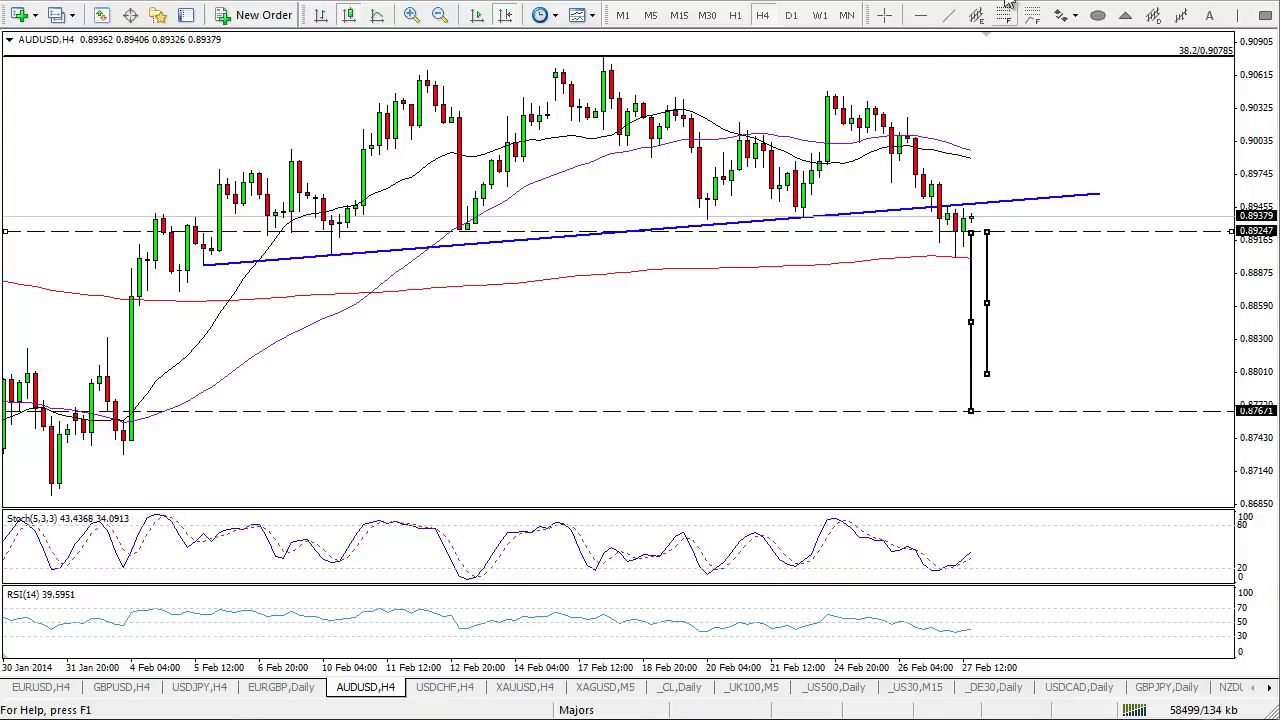
left_click(922, 16)
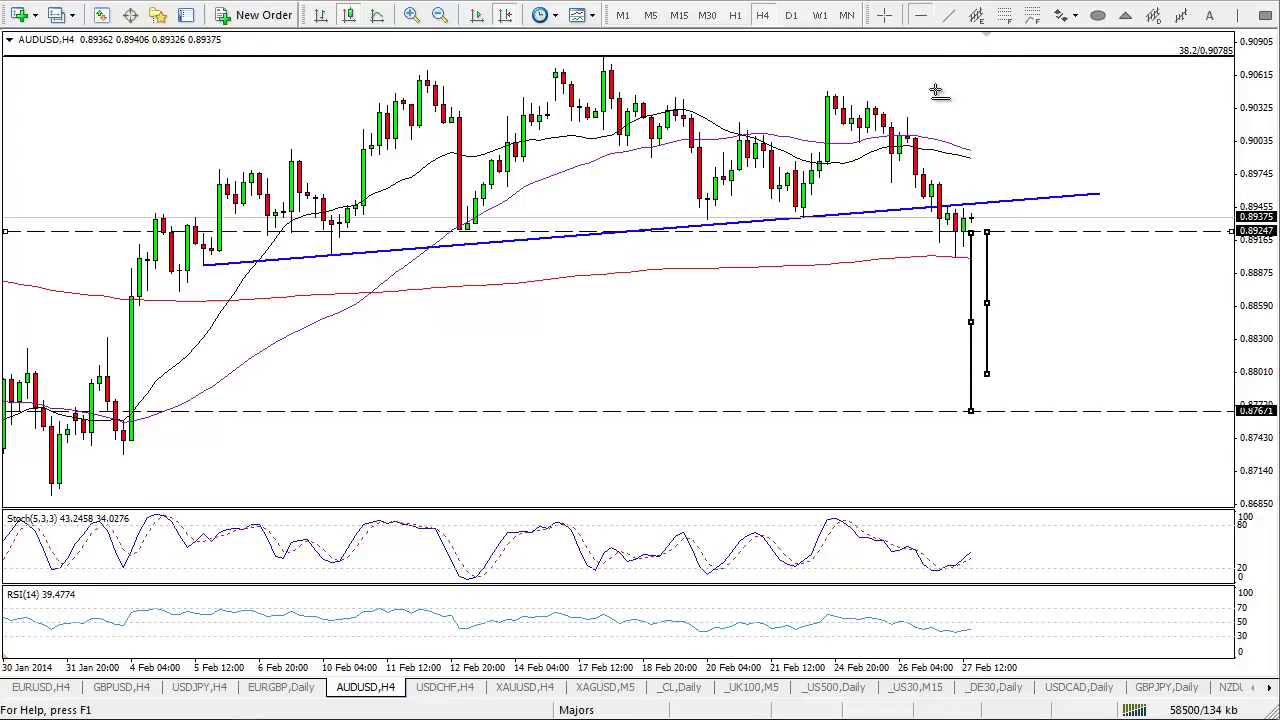
left_click(989, 375)
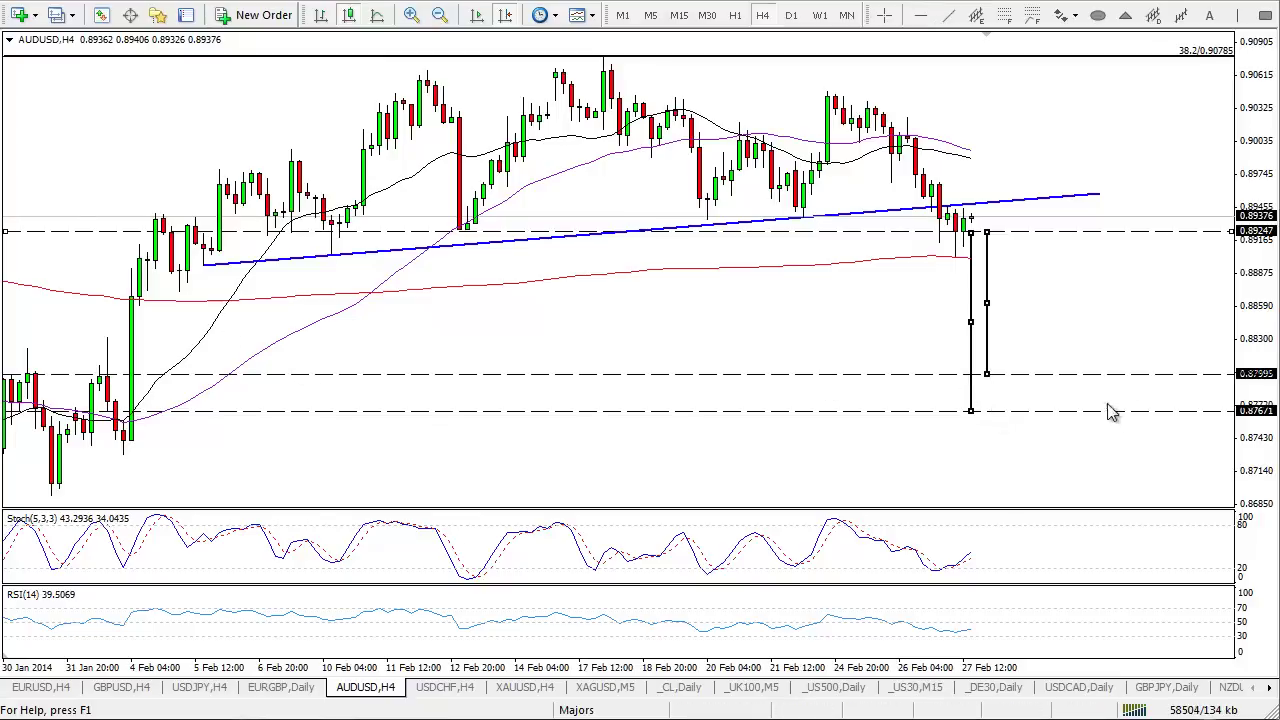
- Set the upper target line's value to 0.88 and compare both target levels with the January price action
right_click(1146, 377)
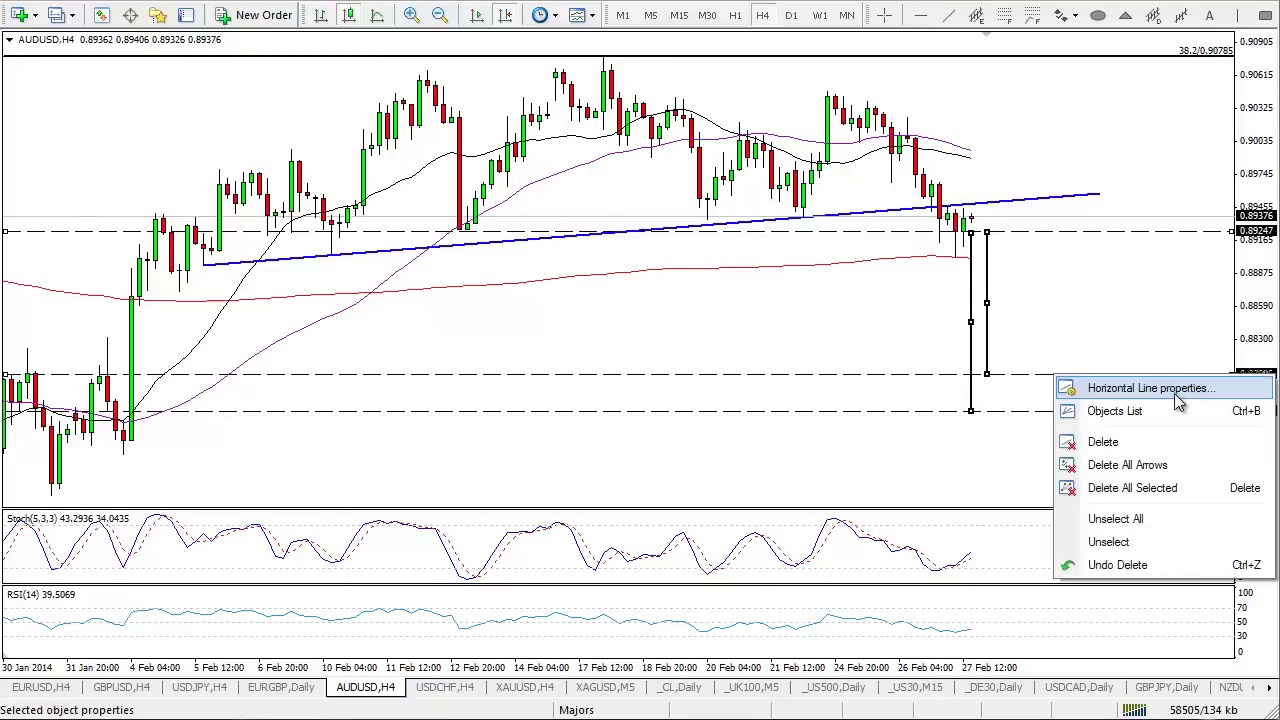
left_click(1098, 385)
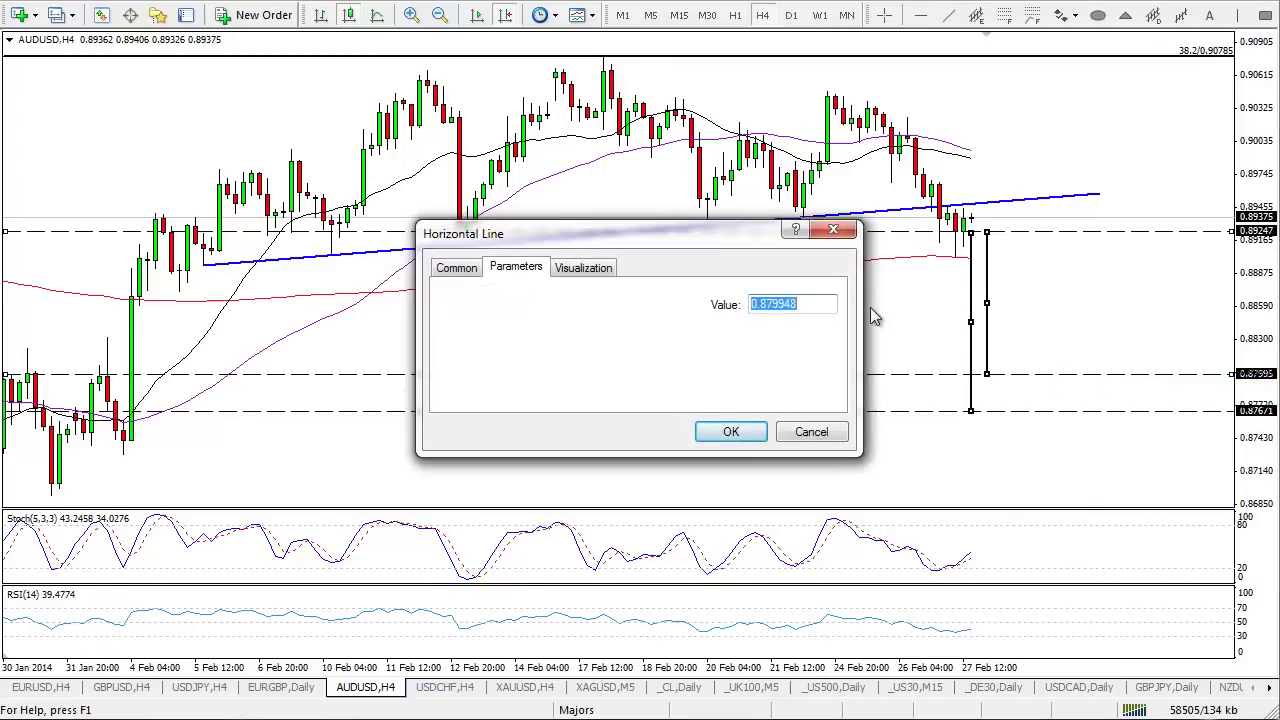
type("0.88")
key("Return")
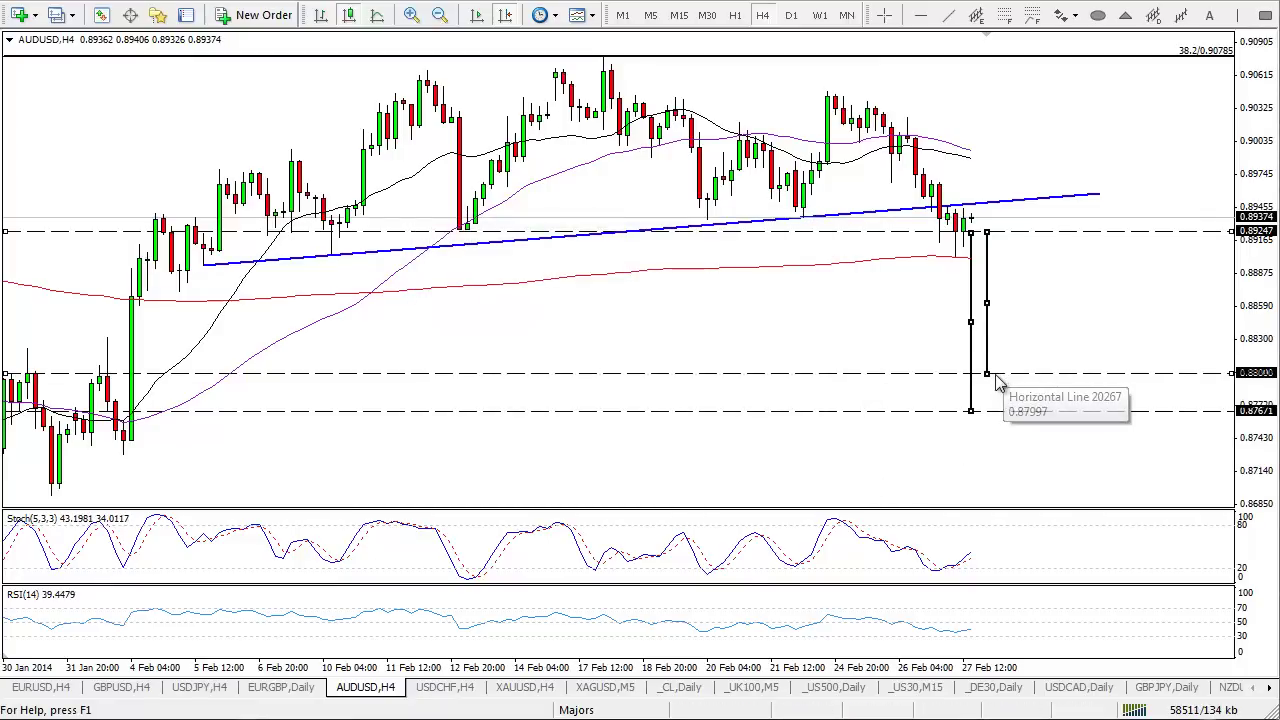
scroll(640, 383, "up", 5)
scroll(160, 365, "up", 5)
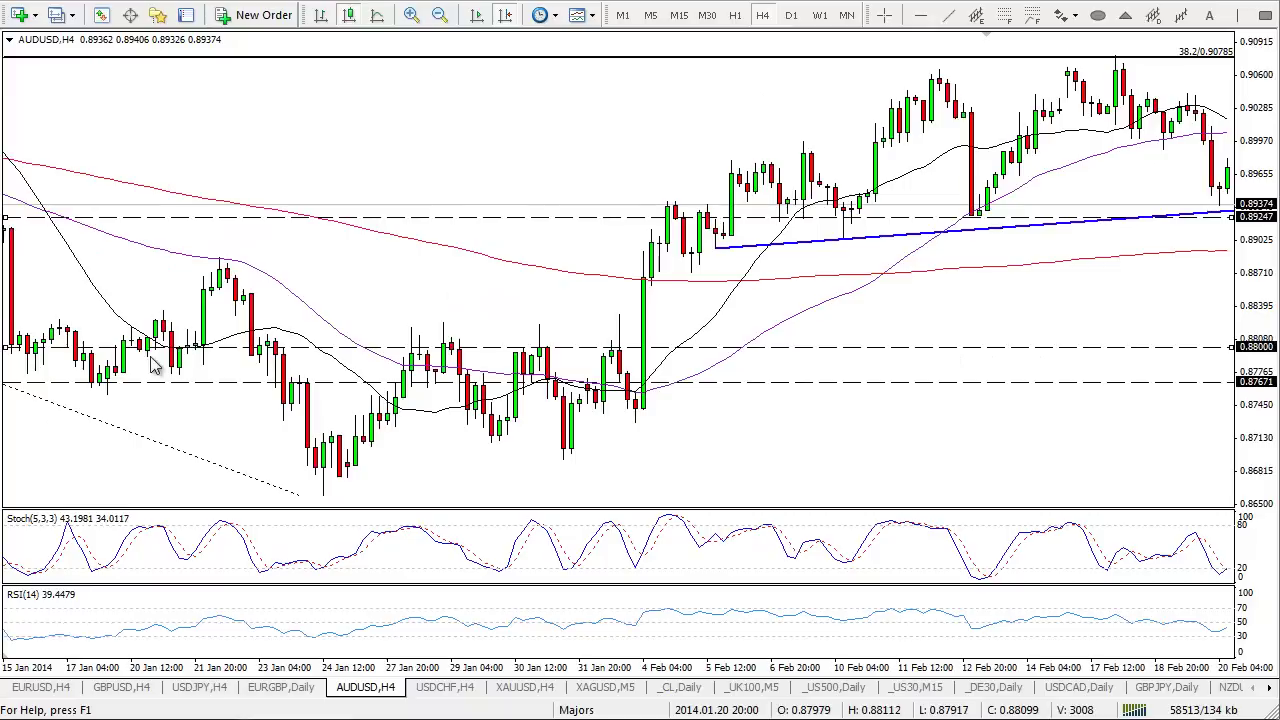
scroll(449, 391, "down", 10)
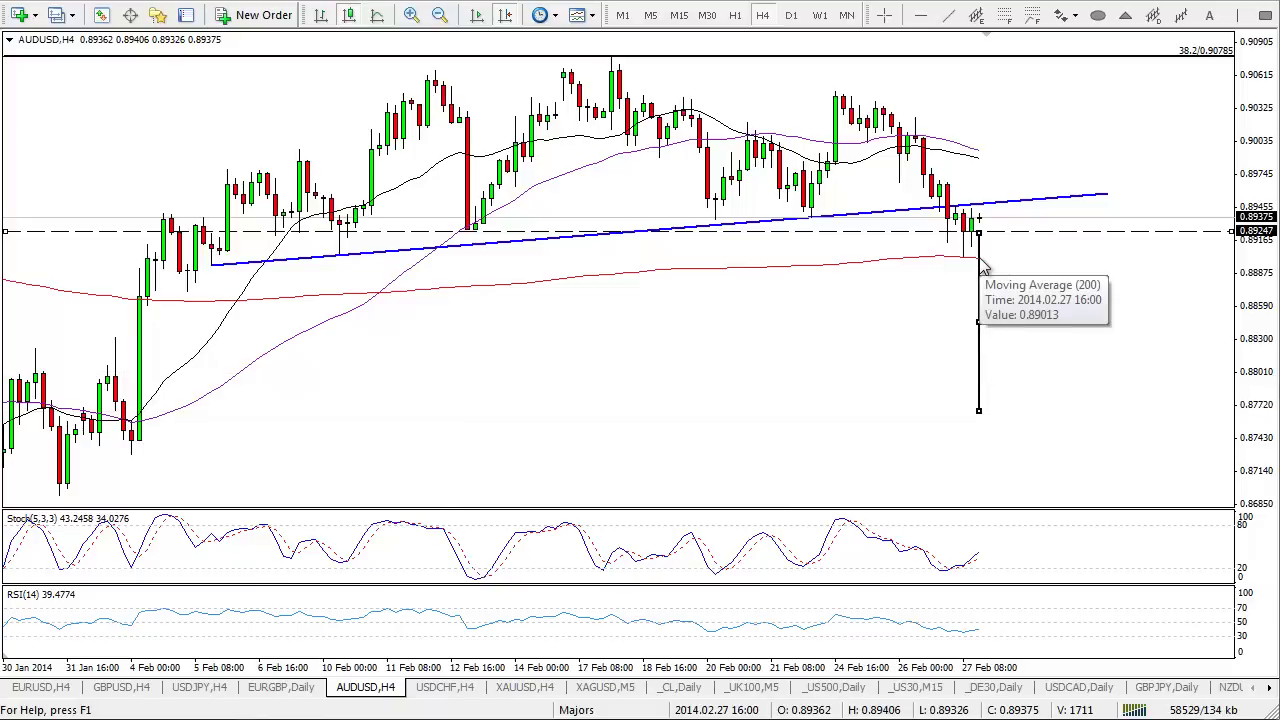
- Compare the USDCHF chart on the H4 and daily timeframes, finishing on H4
left_click(474, 690)
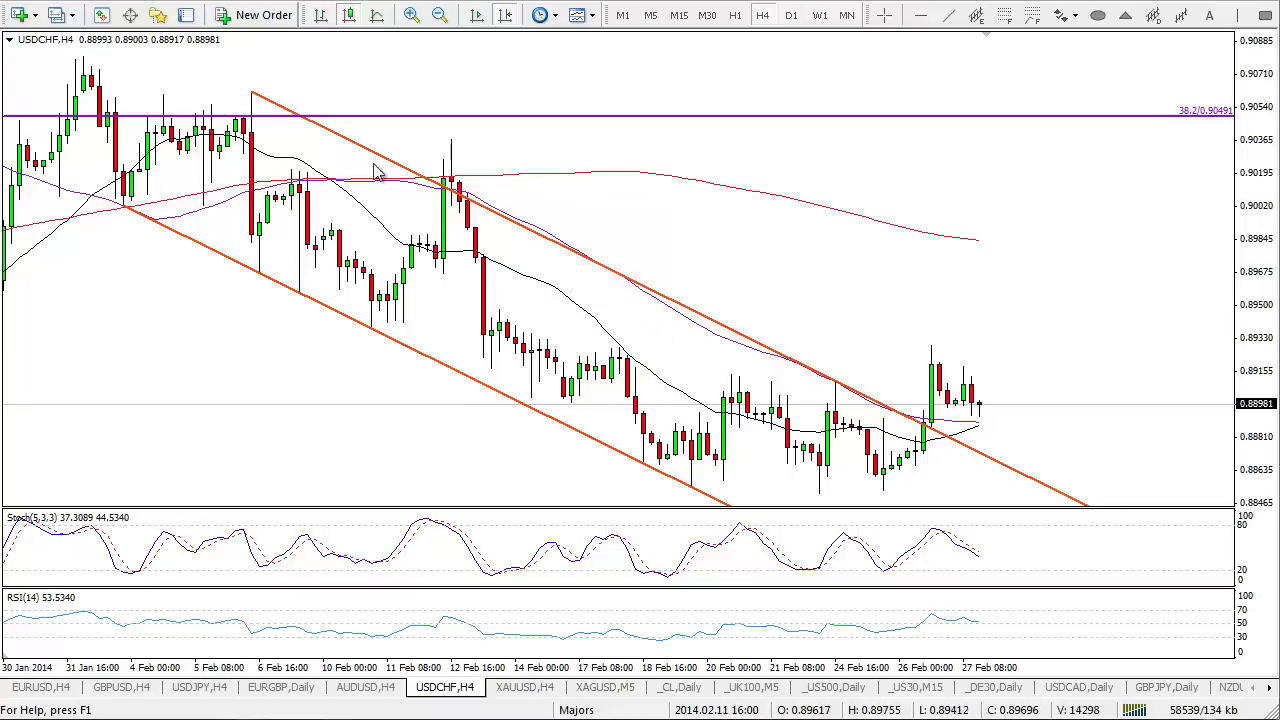
left_click(791, 15)
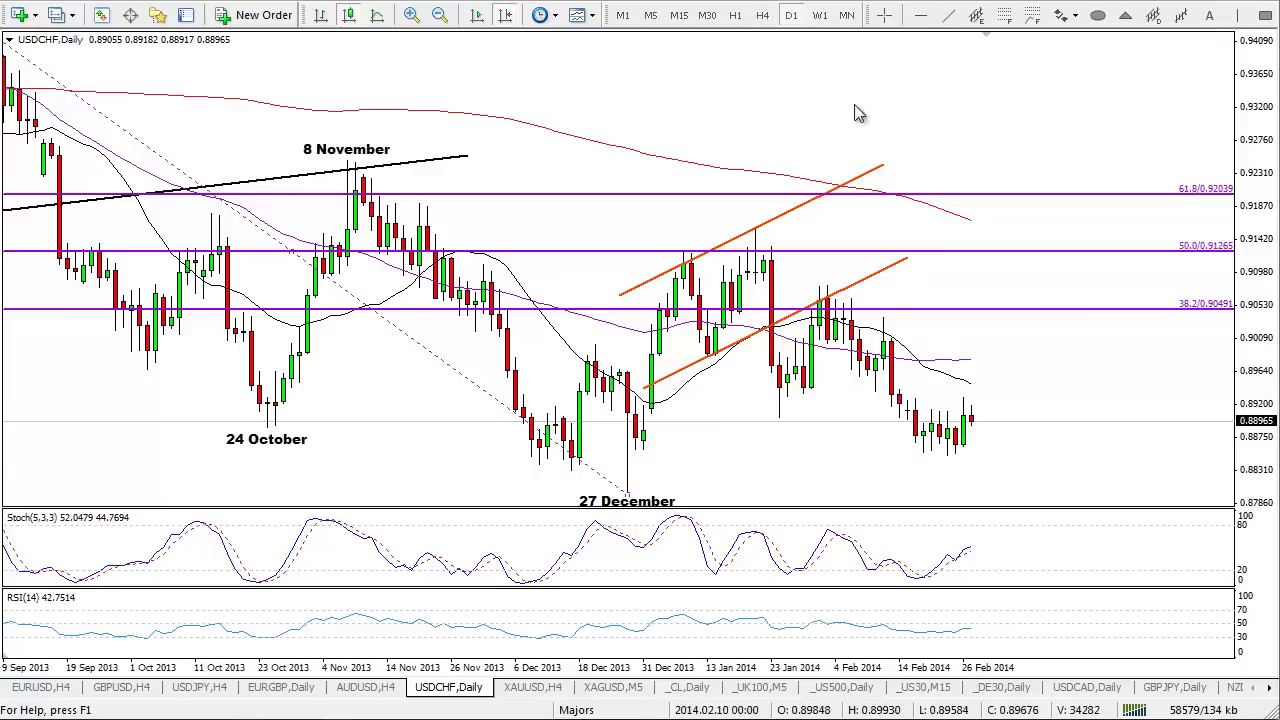
left_click(1004, 14)
left_click(764, 16)
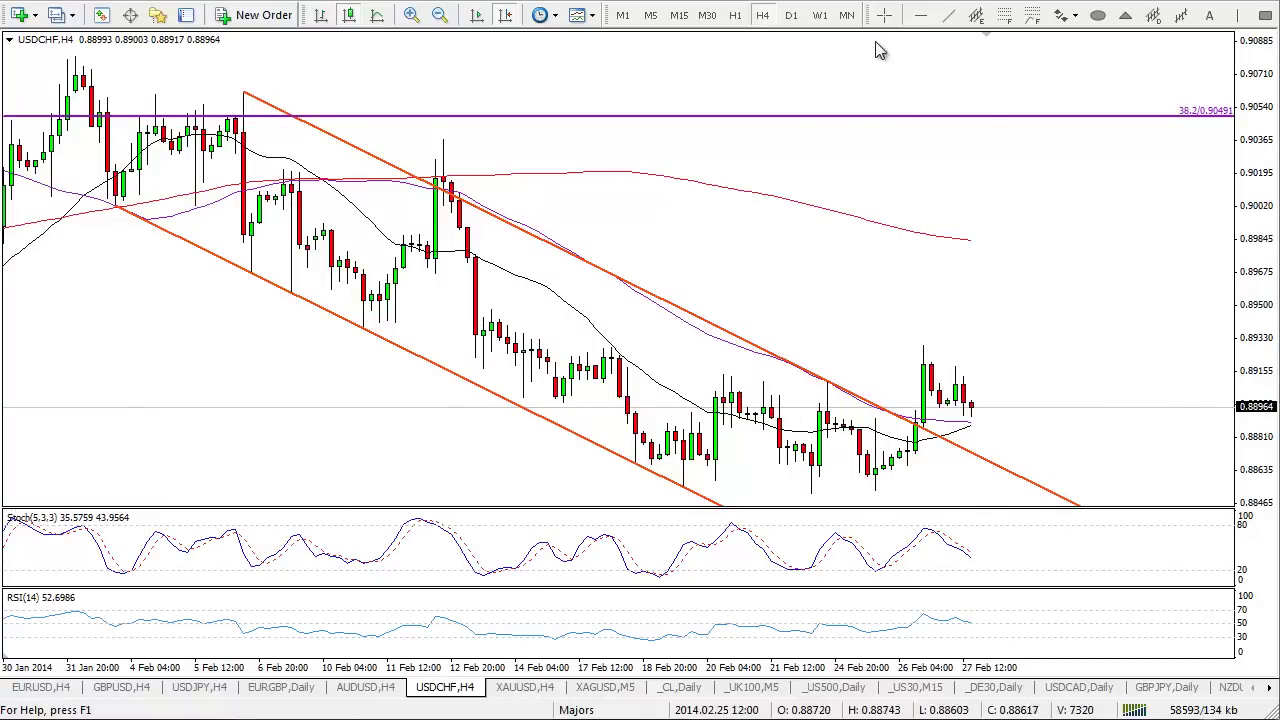
- Try a rising equidistant channel from the 25 February low with its upper line through the 26 February high, and delete it
left_click_drag(1250, 256, 1255, 283)
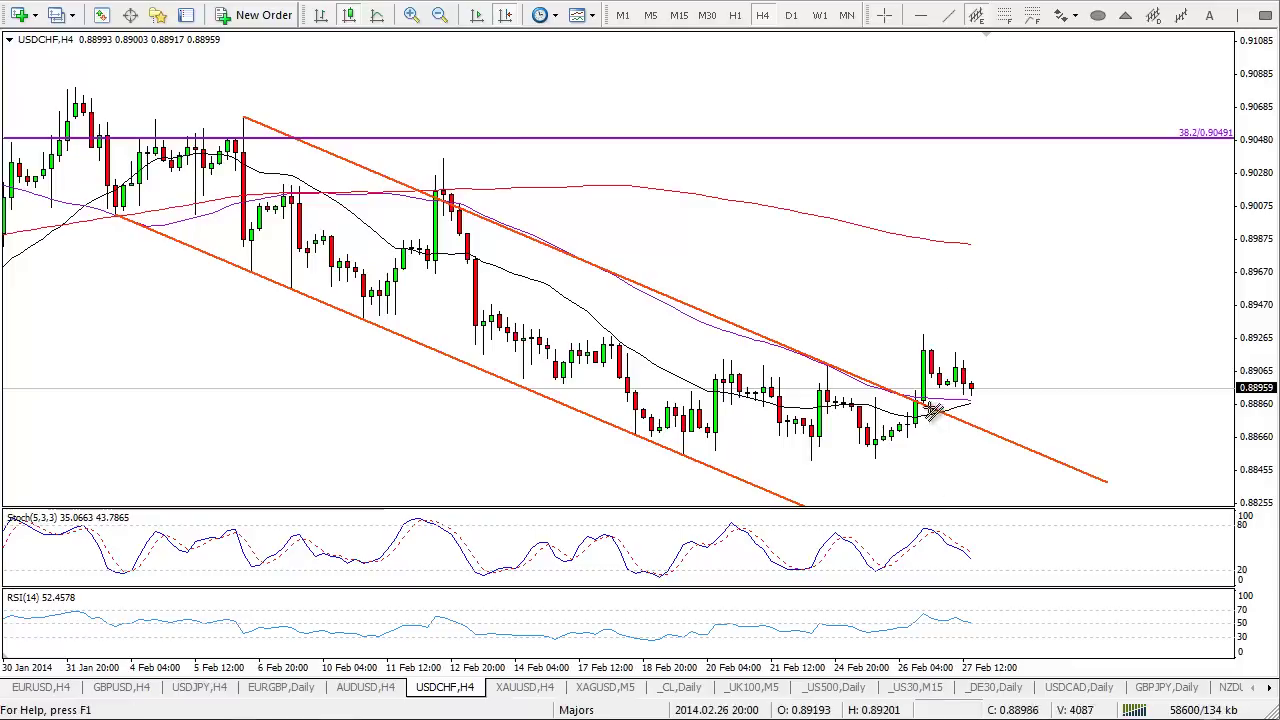
mouse_move(880, 462)
left_mouse_down()
mouse_move(1203, 326)
mouse_move(1189, 306)
left_mouse_up()
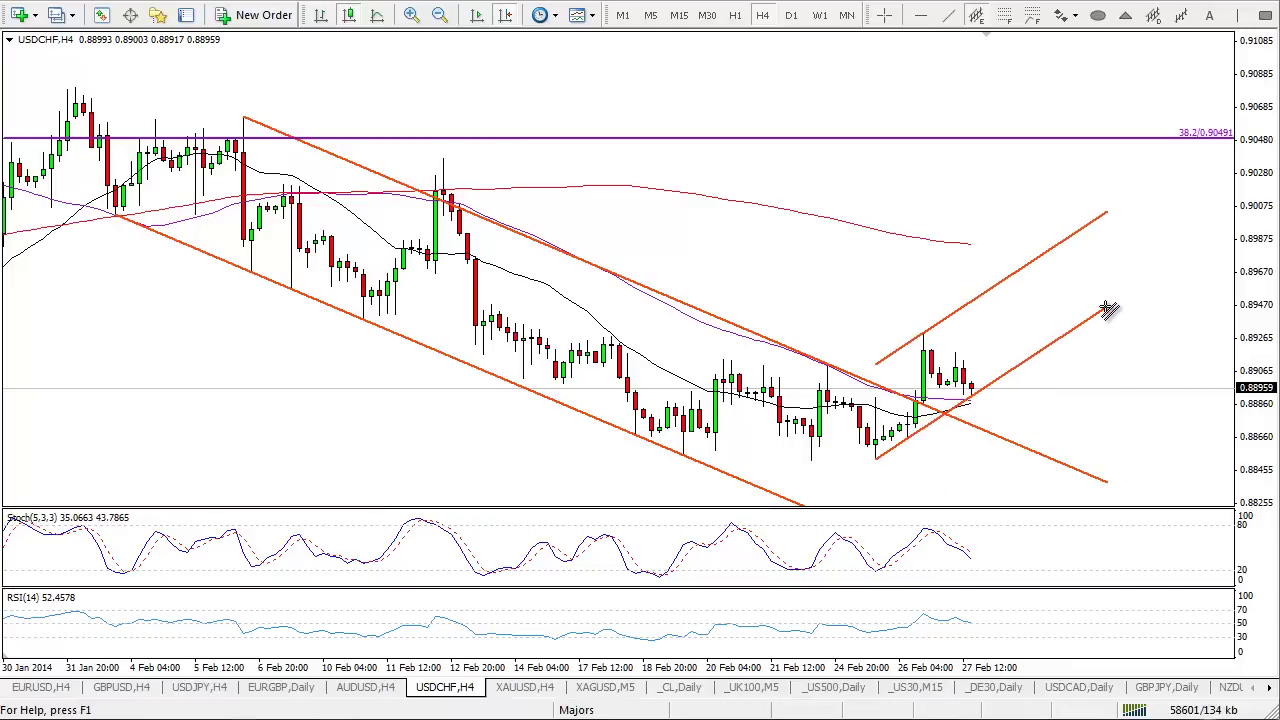
left_click_drag(884, 366, 840, 400)
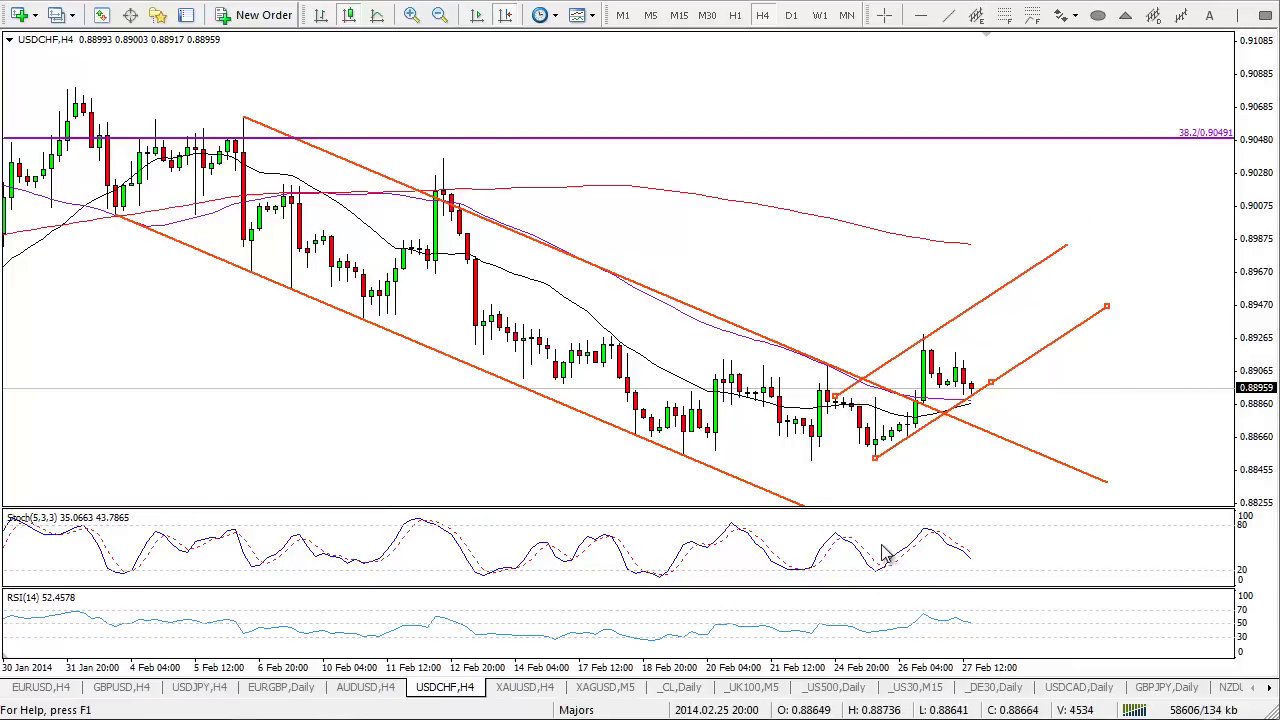
key("Delete")
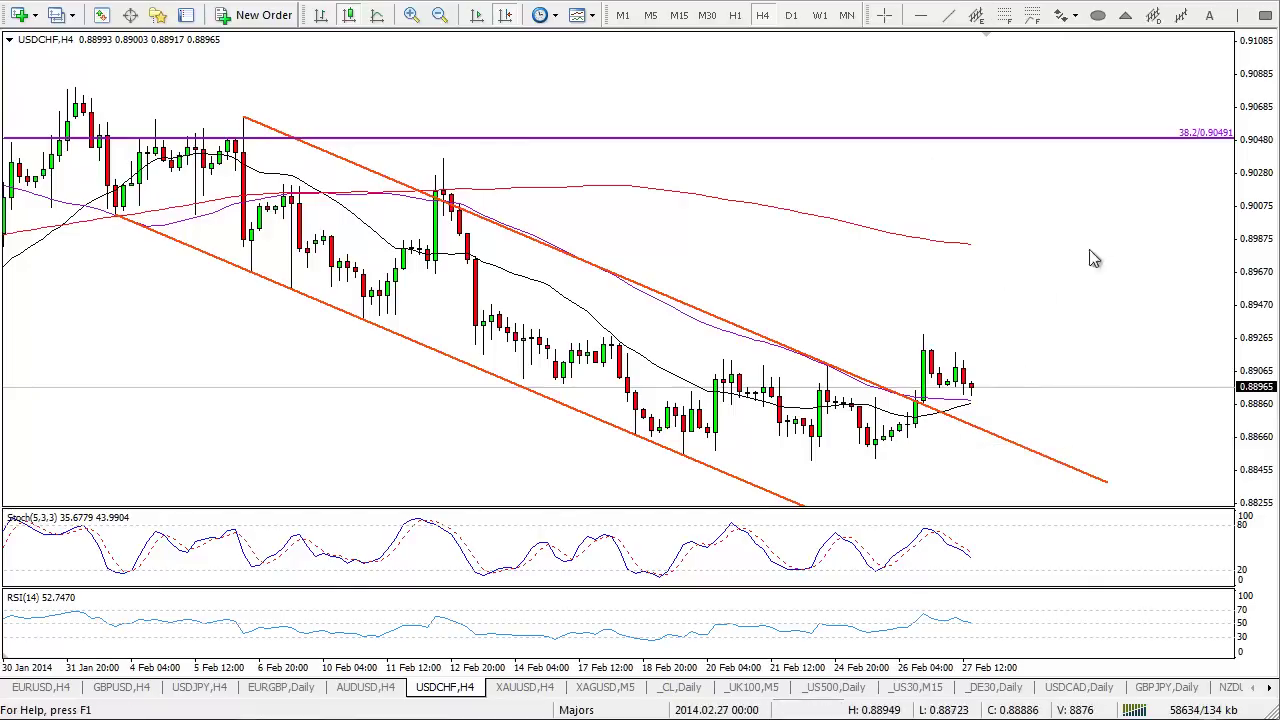
left_click(1004, 14)
left_click_drag(876, 455, 1223, 309)
key("BackSpace")
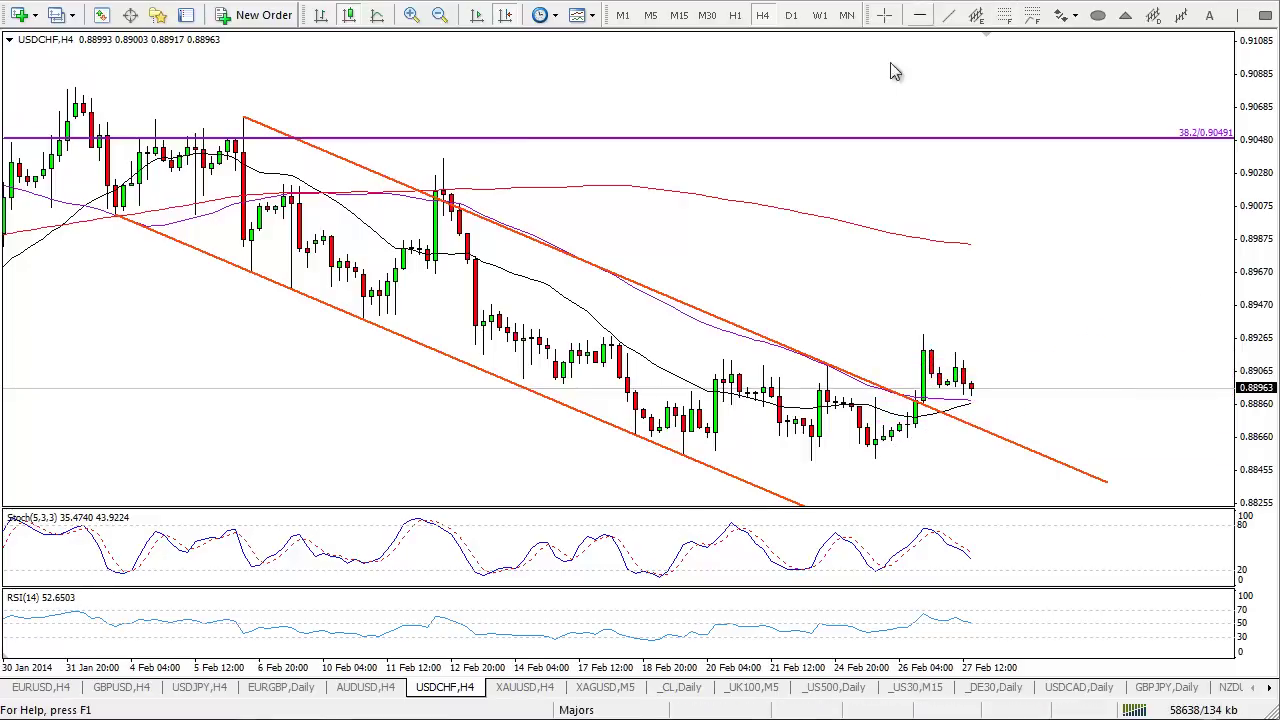
- Draw a rising equidistant channel on the USDCHF H4 chart from the 25 February low, extending beyond the latest candles
left_click(977, 15)
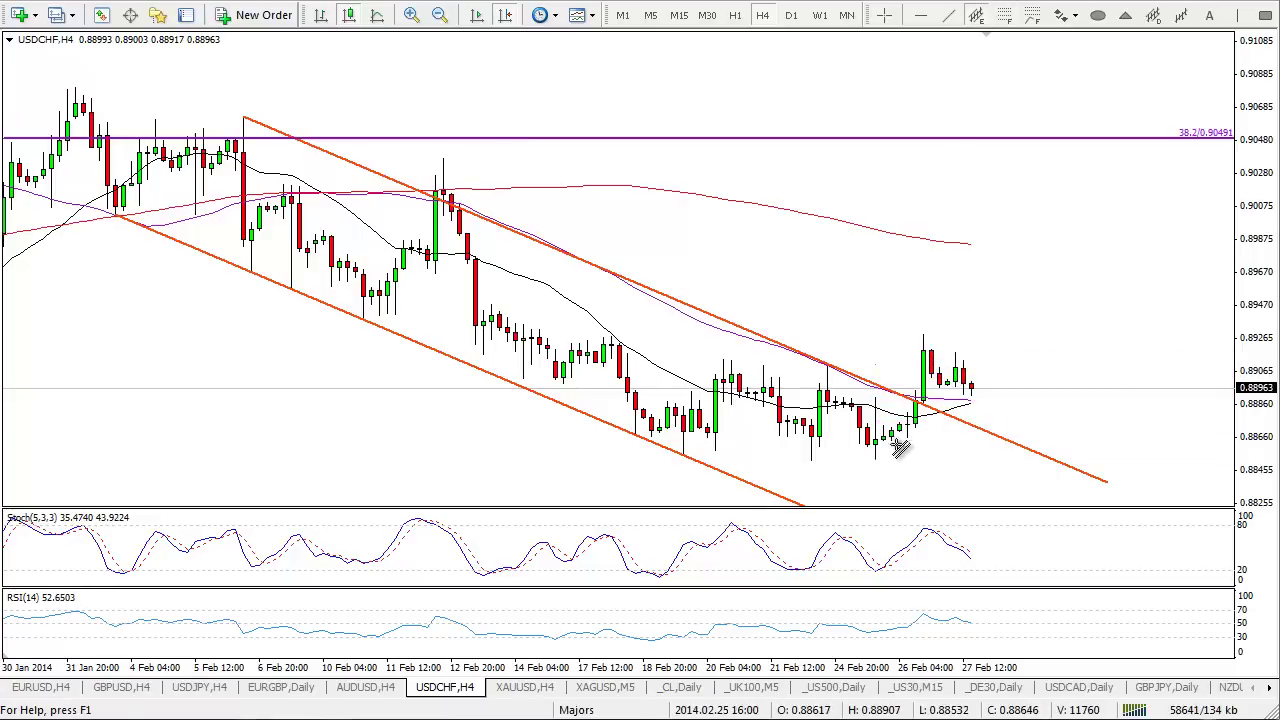
left_click_drag(876, 455, 1100, 313)
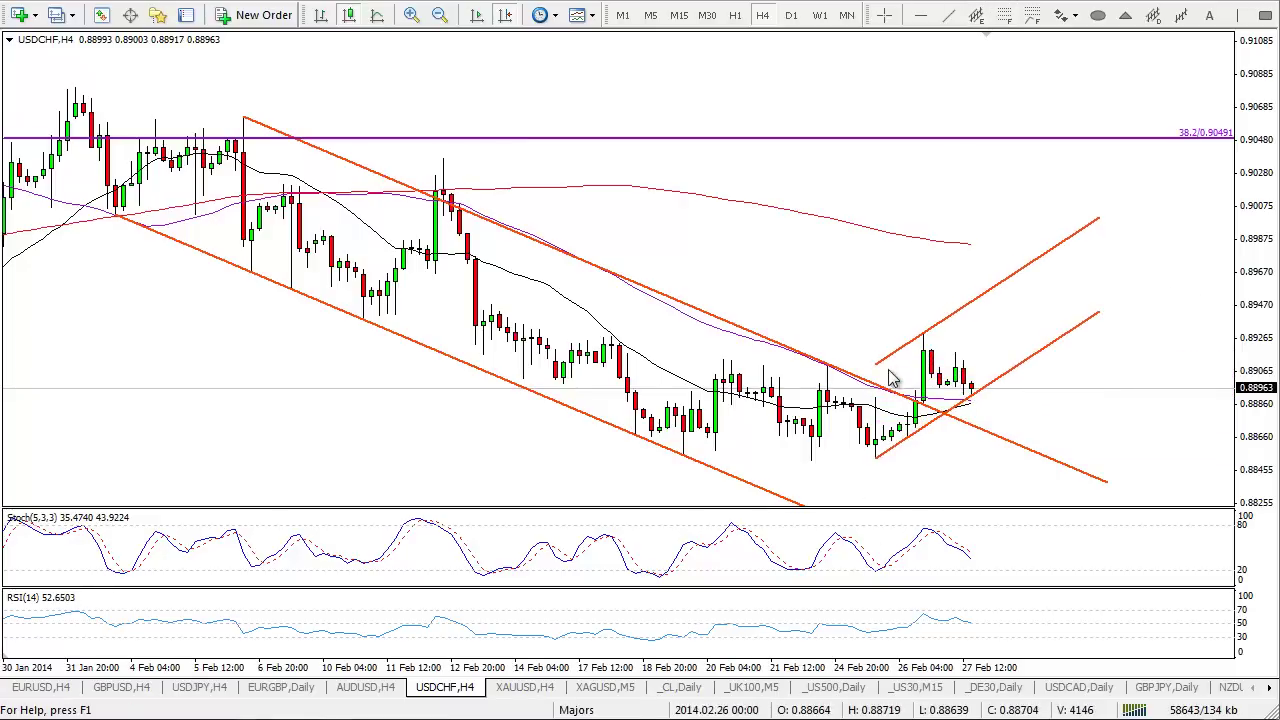